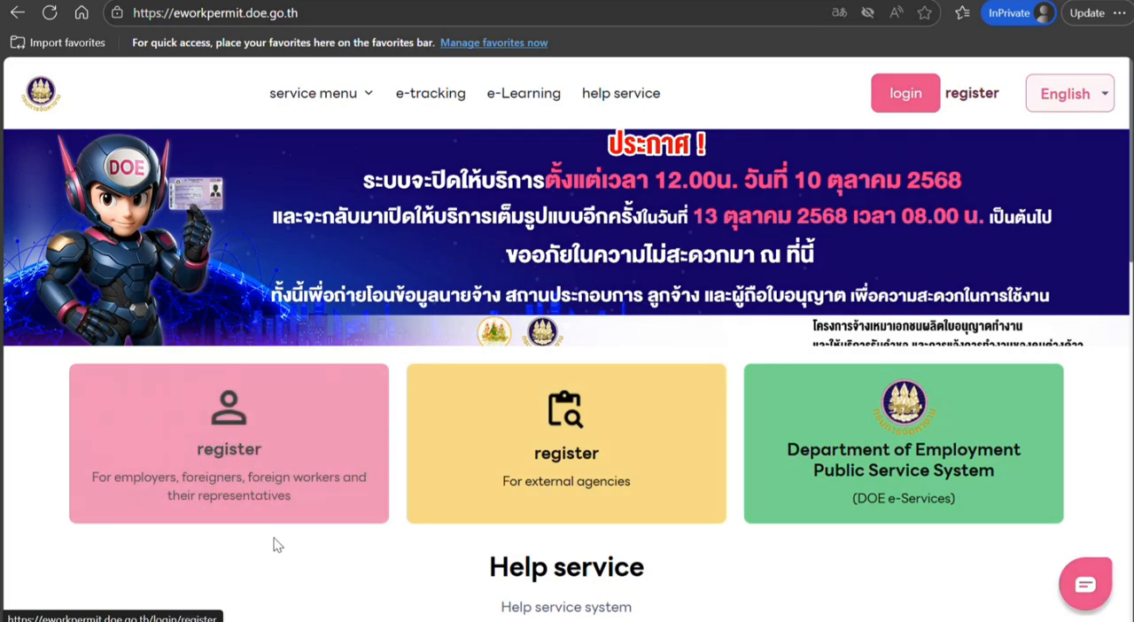
# Start a new registration as a Foreigner who has never had a work permit
pyautogui.click(231, 468)
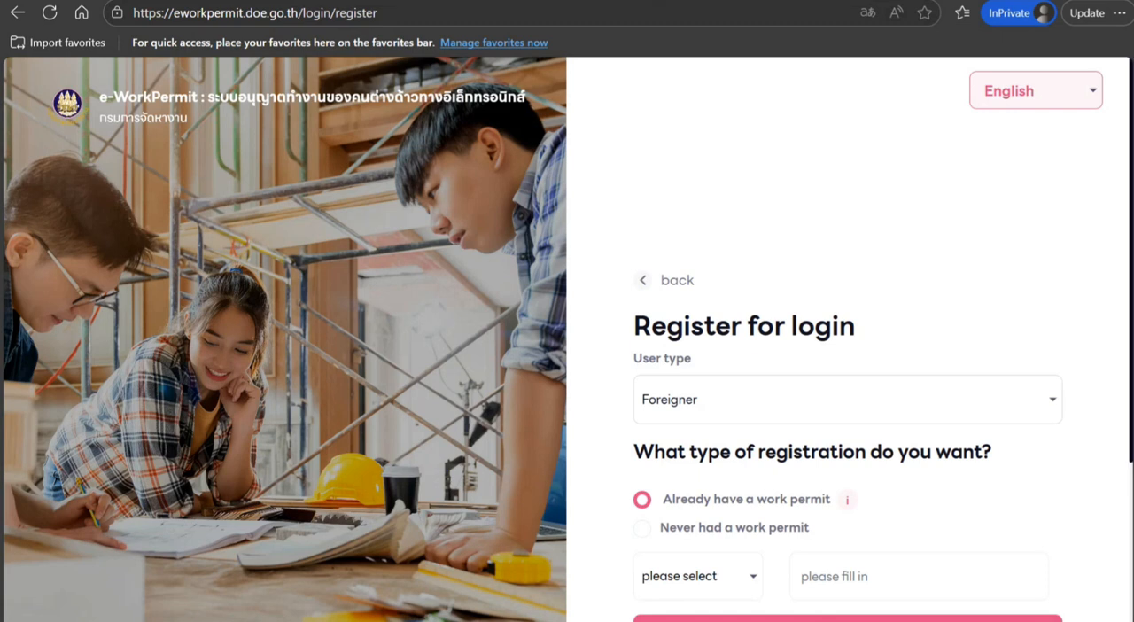
pyautogui.scroll(-2, 649, 357)
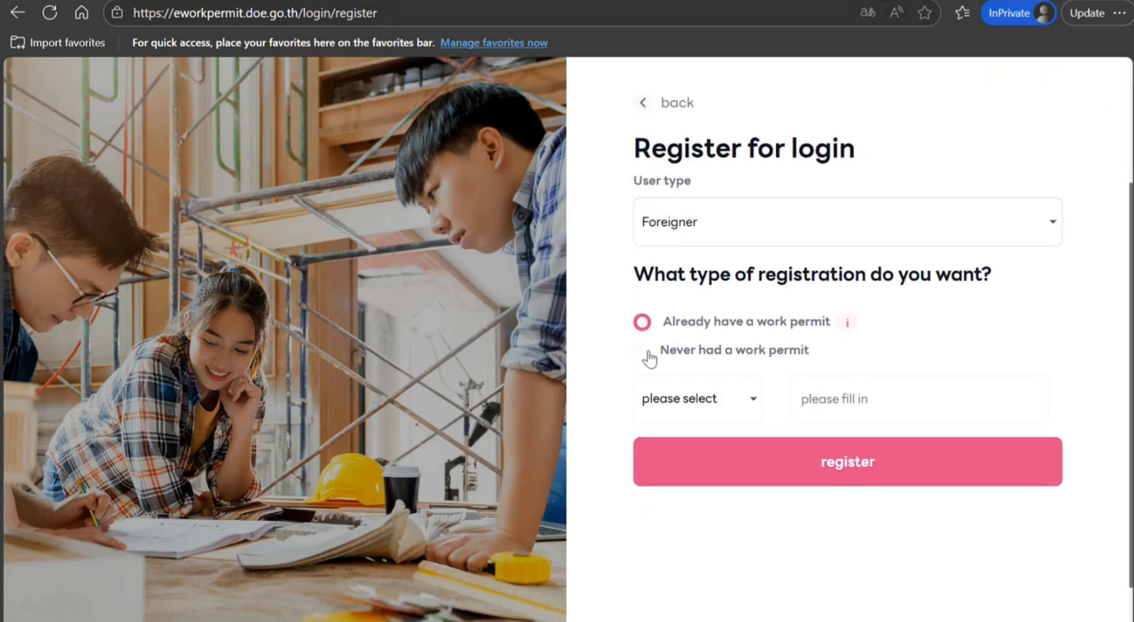
pyautogui.click(649, 357)
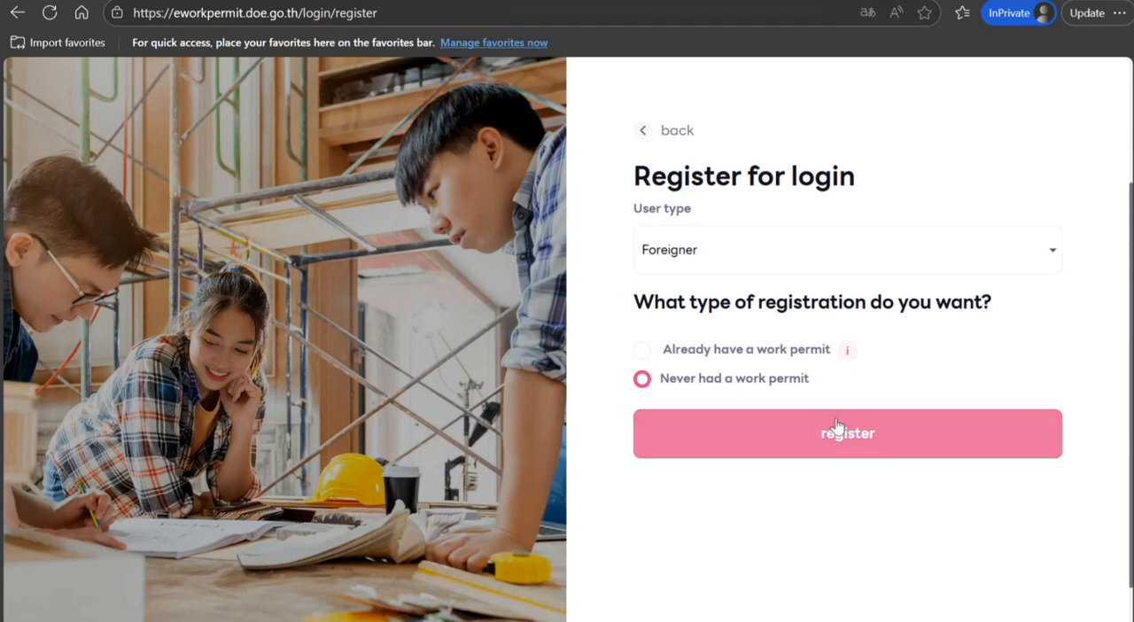
pyautogui.moveTo(848, 352)
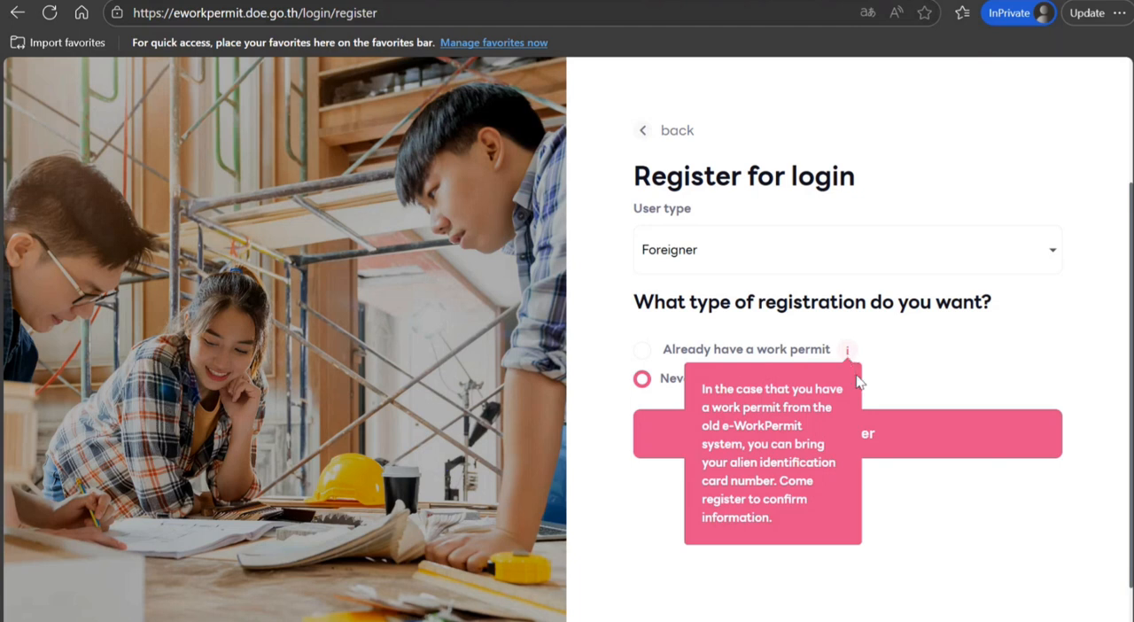
pyautogui.click(877, 439)
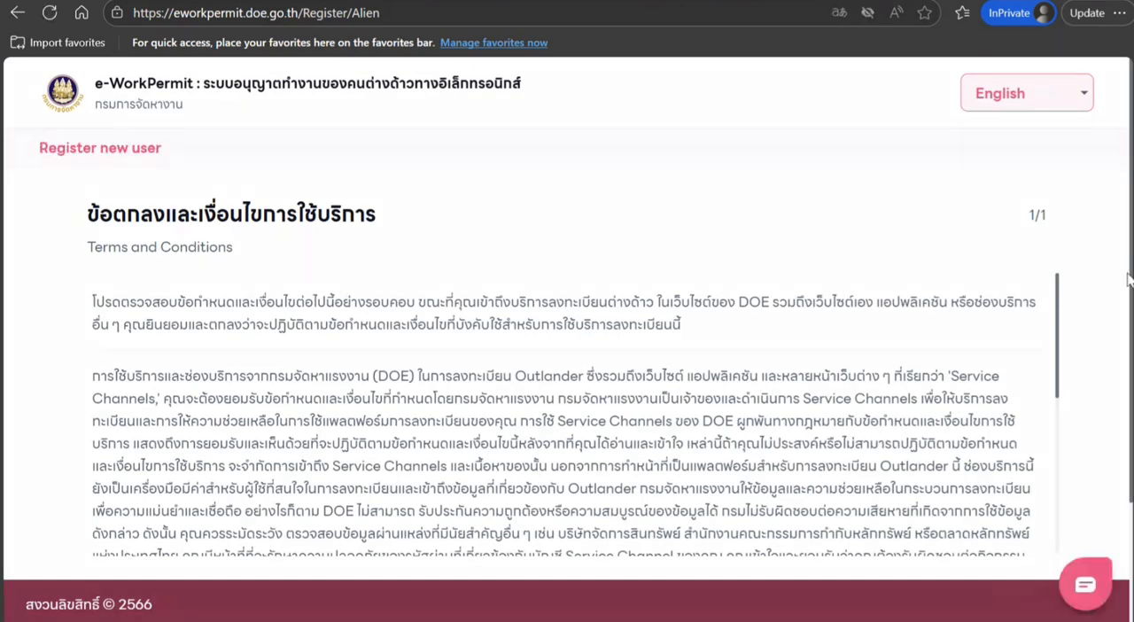
pyautogui.scroll(-1, 573, 368)
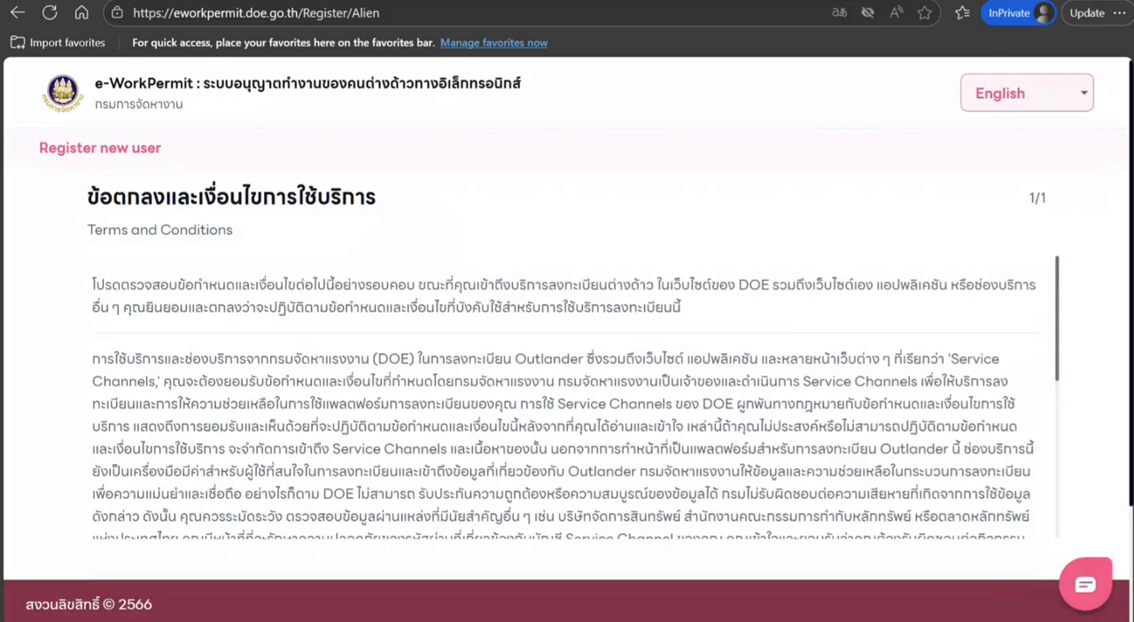
pyautogui.scroll(-2, 1063, 298)
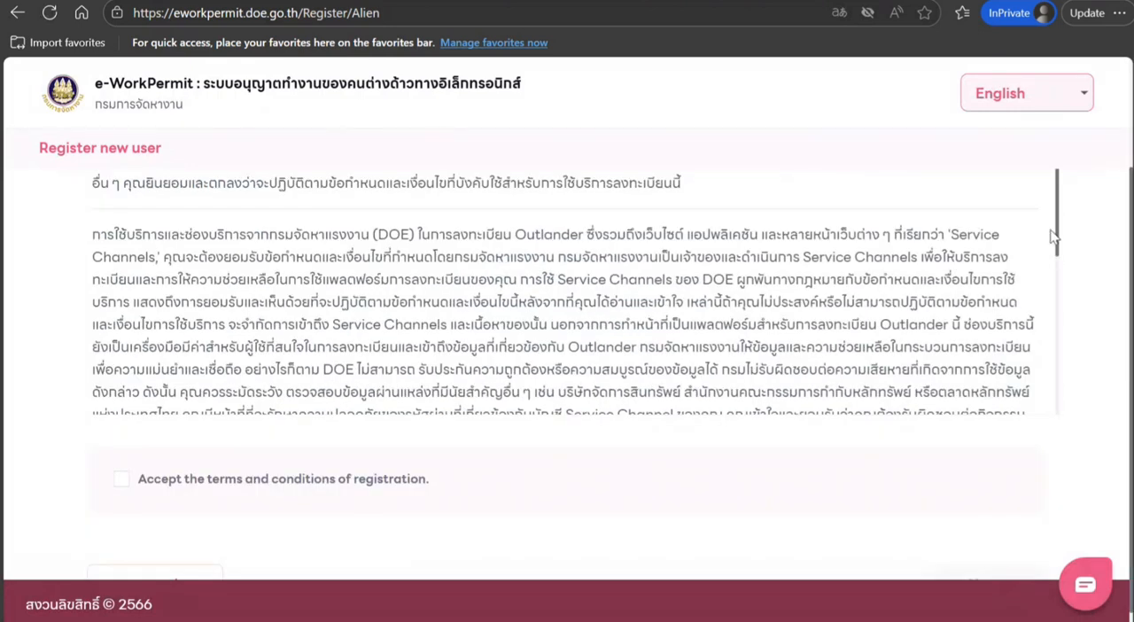
pyautogui.moveTo(1059, 241); pyautogui.dragTo(1025, 101)
pyautogui.click(1014, 94)
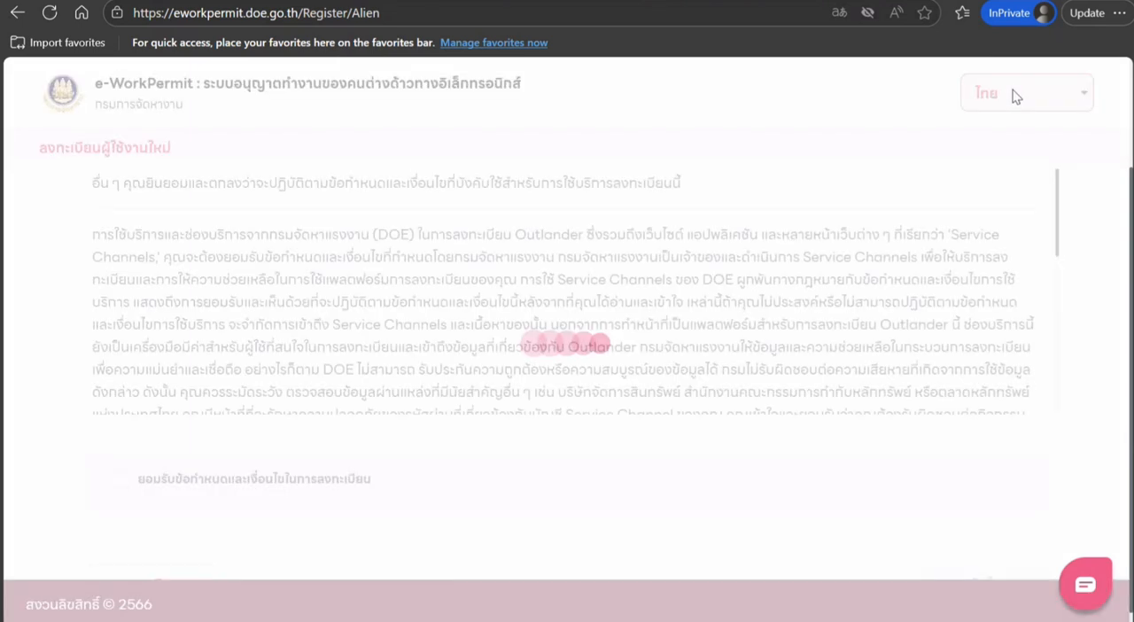
pyautogui.click(1016, 95)
pyautogui.click(990, 166)
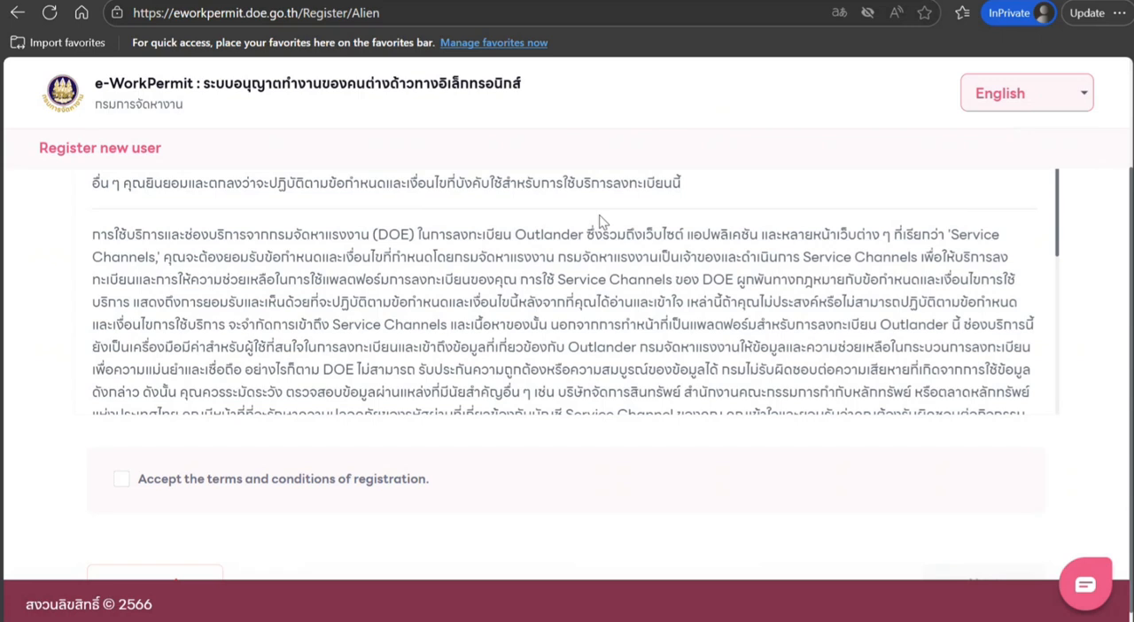
# Translate the Thai terms and conditions page to English with the browser's built-in translation
pyautogui.rightClick(716, 258)
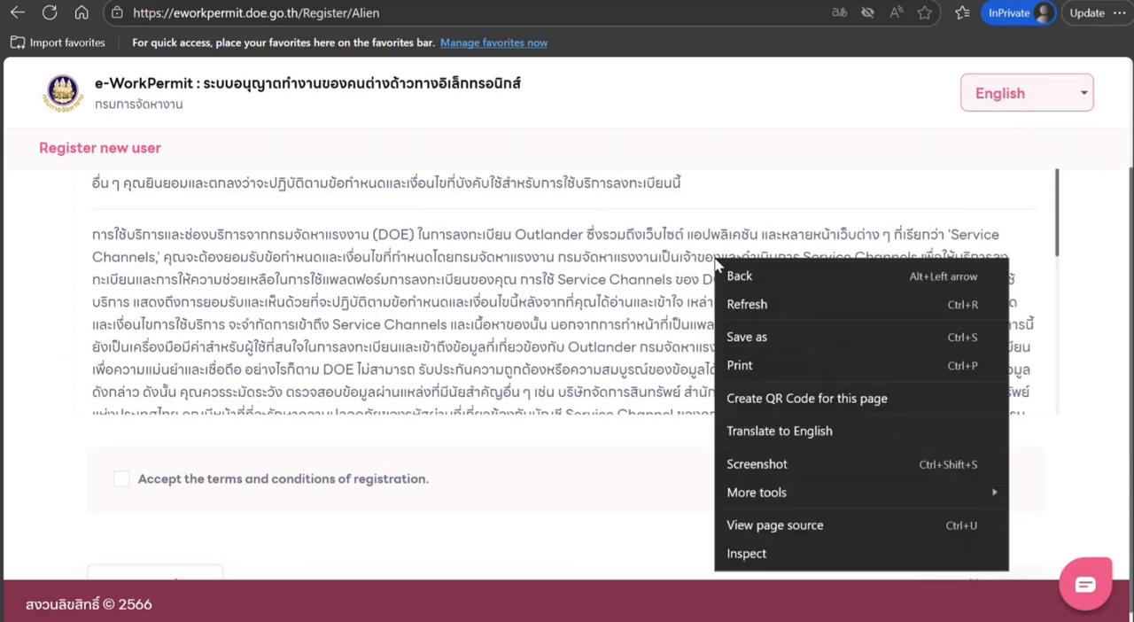
pyautogui.click(791, 435)
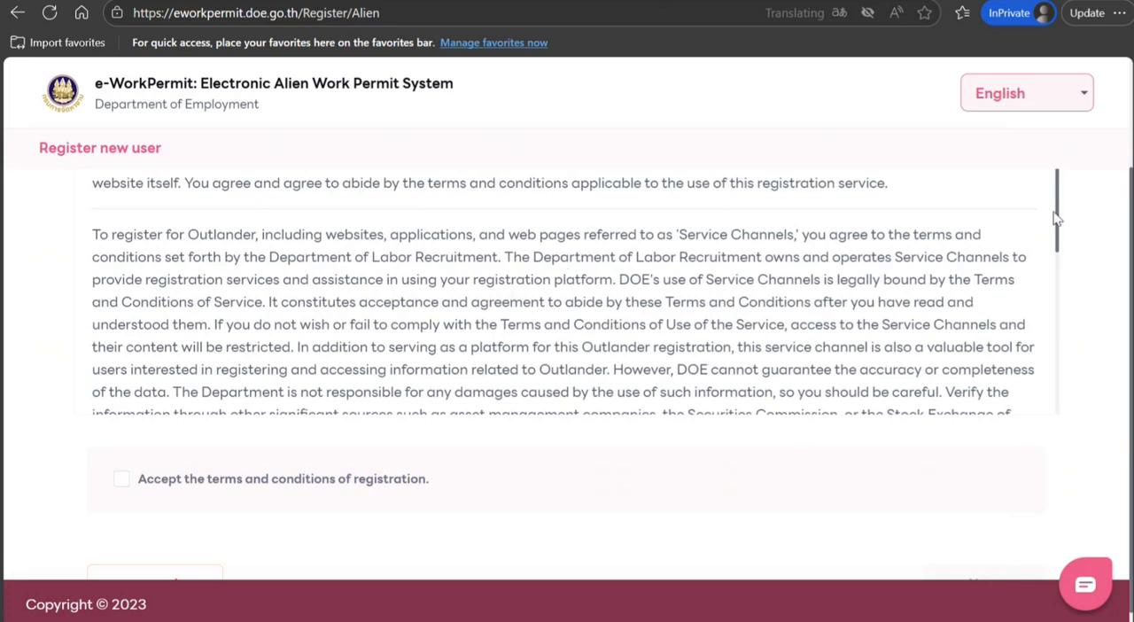
# Accept the terms and conditions of registration and proceed to the user information form
pyautogui.moveTo(1080, 269); pyautogui.dragTo(1064, 372)
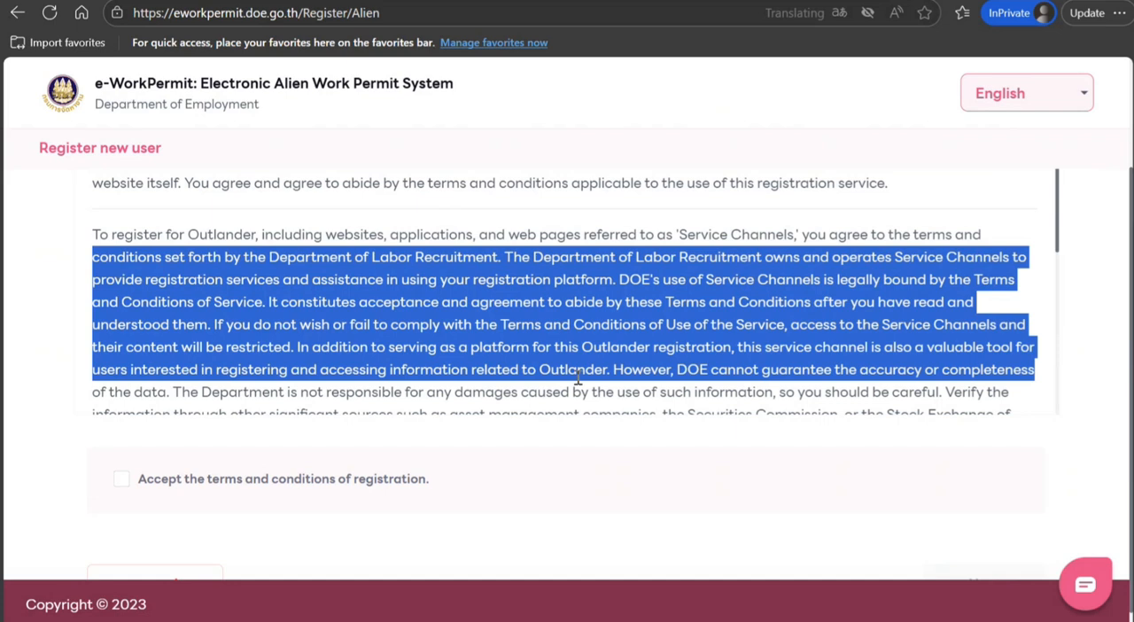
pyautogui.click(122, 478)
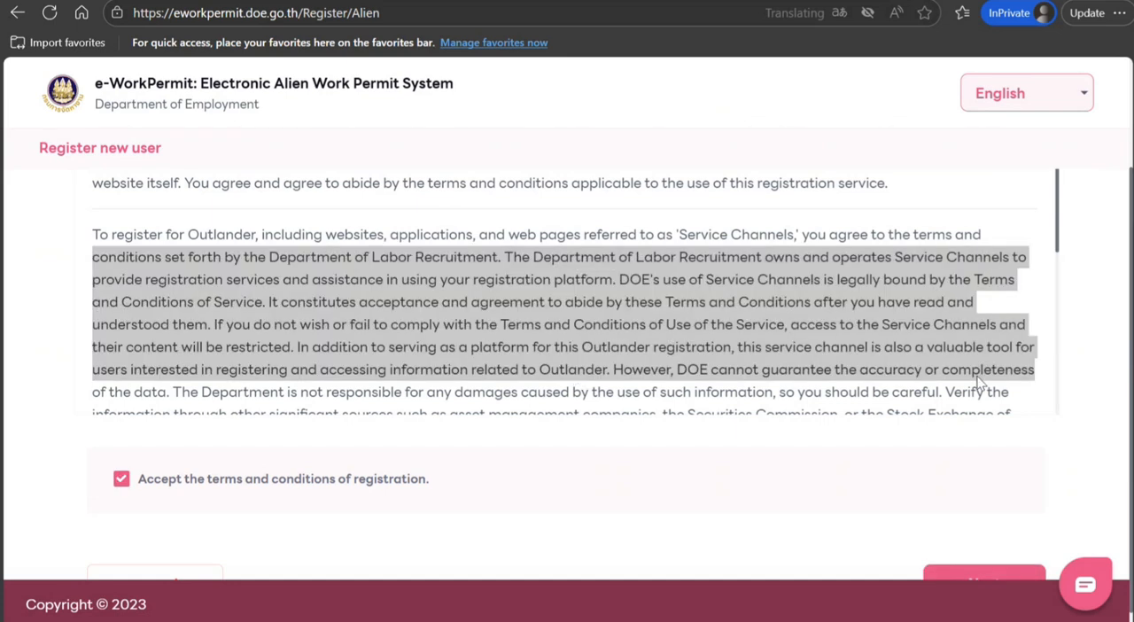
pyautogui.moveTo(1057, 205); pyautogui.dragTo(1072, 394)
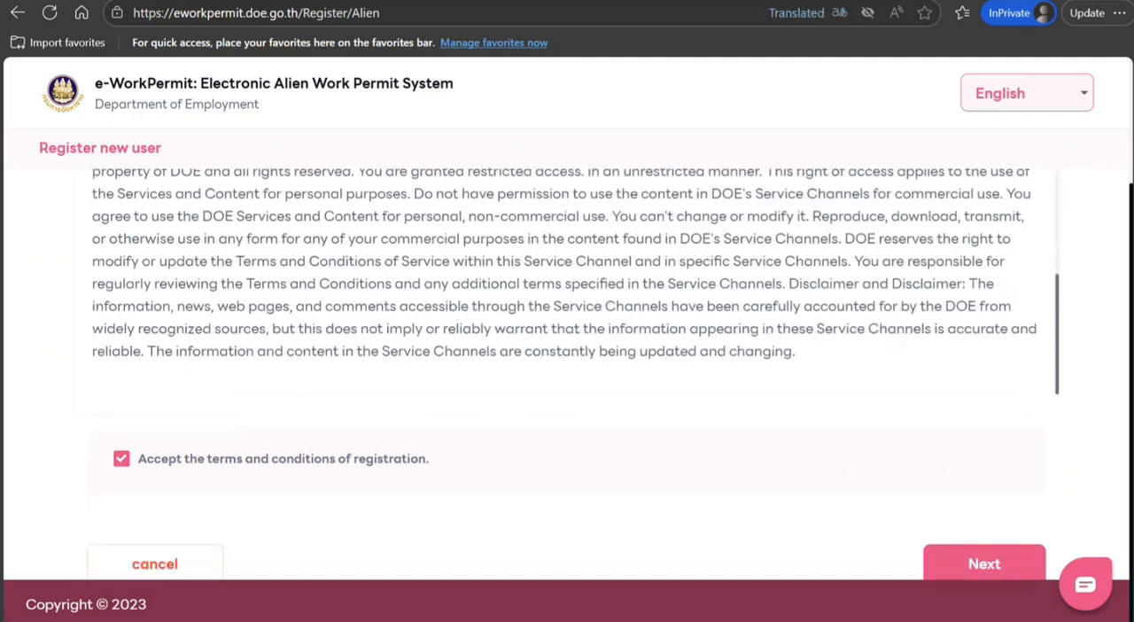
pyautogui.click(965, 578)
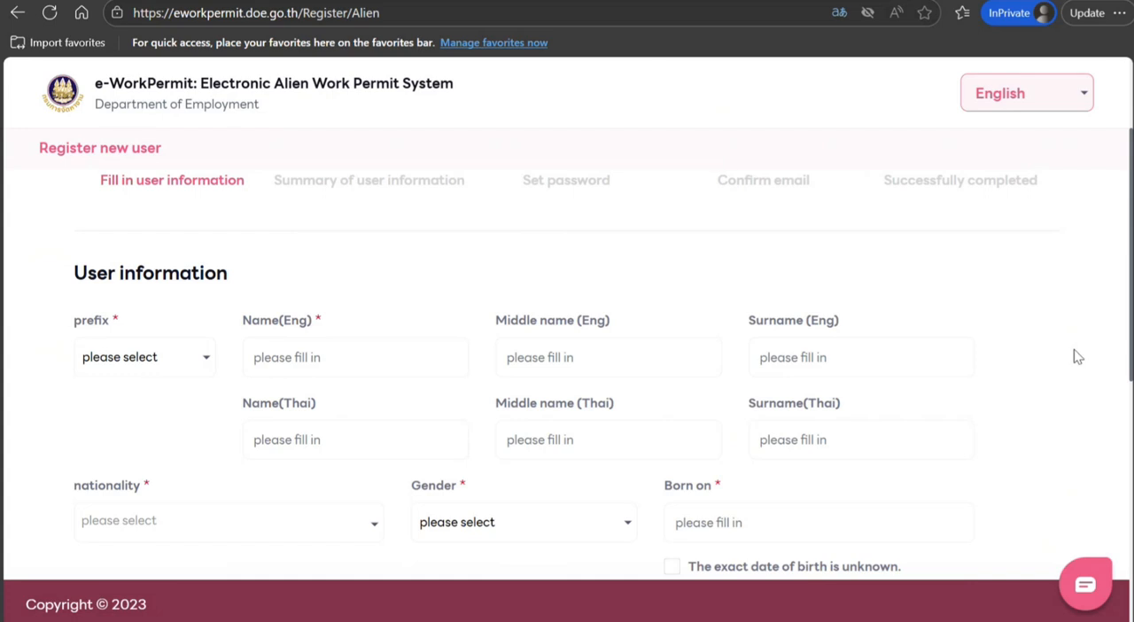
# Set the prefix to Mr. and enter the applicant's English first name and surname
pyautogui.click(158, 371)
pyautogui.click(129, 426)
pyautogui.click(307, 353)
pyautogui.write('John')
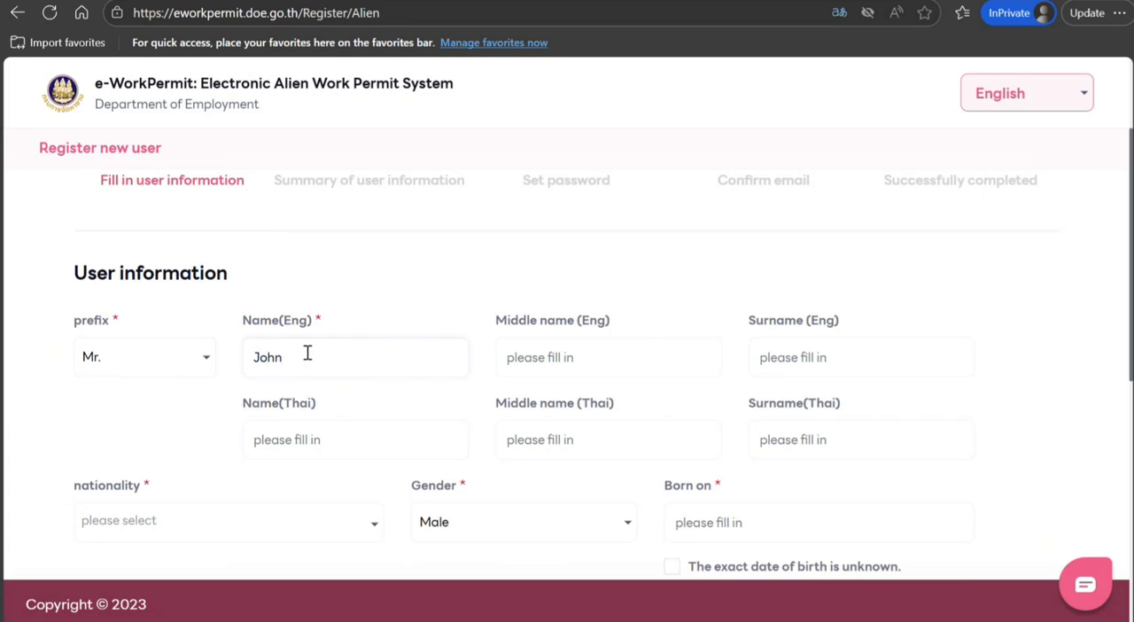
pyautogui.press('Tab')
pyautogui.press('Tab')
pyautogui.write('Smith')
# Set the applicant's nationality to Indian
pyautogui.click(151, 522)
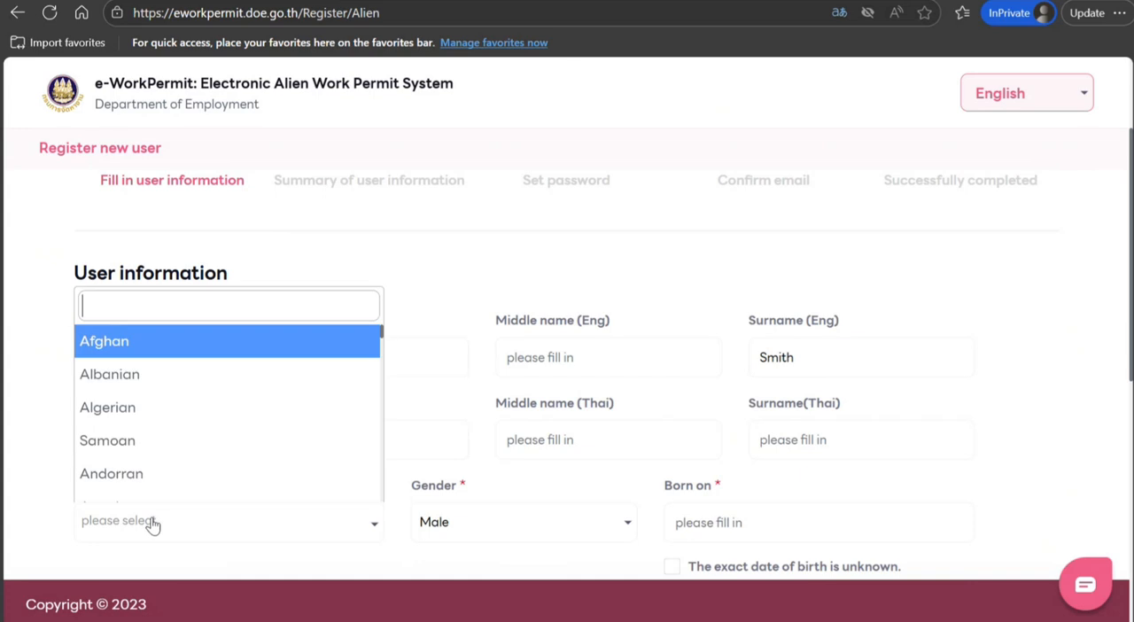
pyautogui.write('nd')
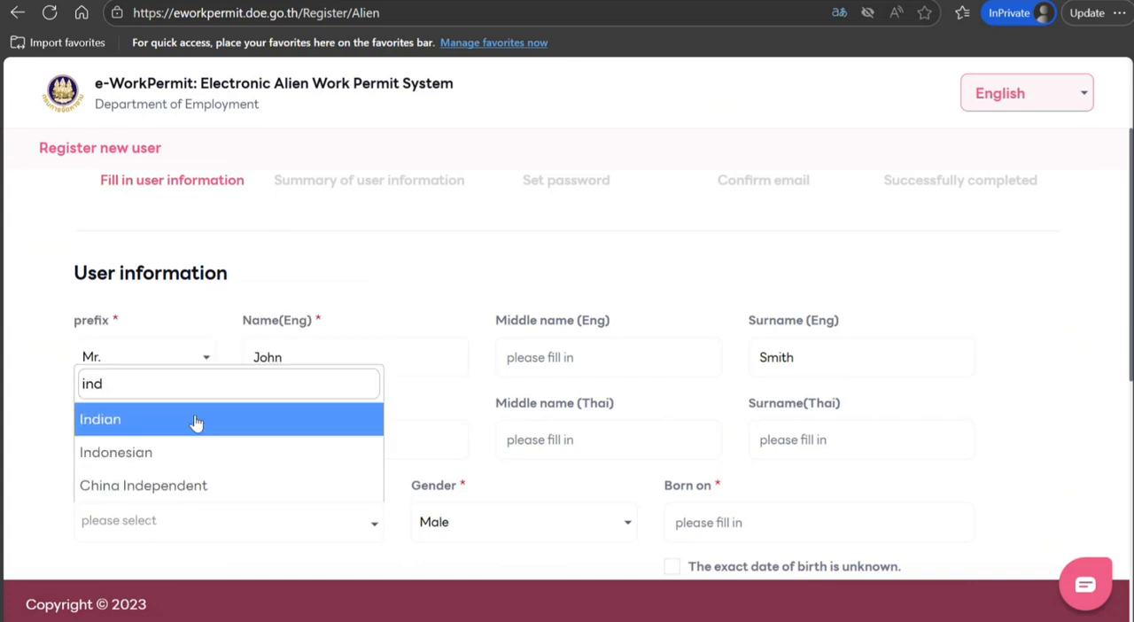
pyautogui.click(195, 422)
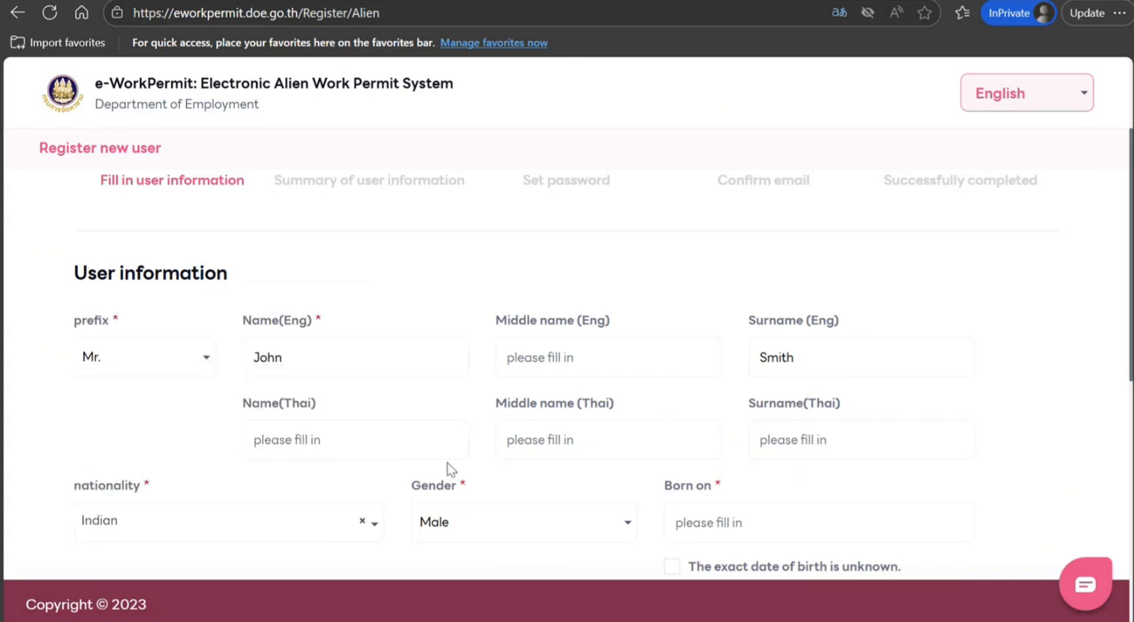
# Enter the applicant's date of birth in the Born on field
pyautogui.click(696, 514)
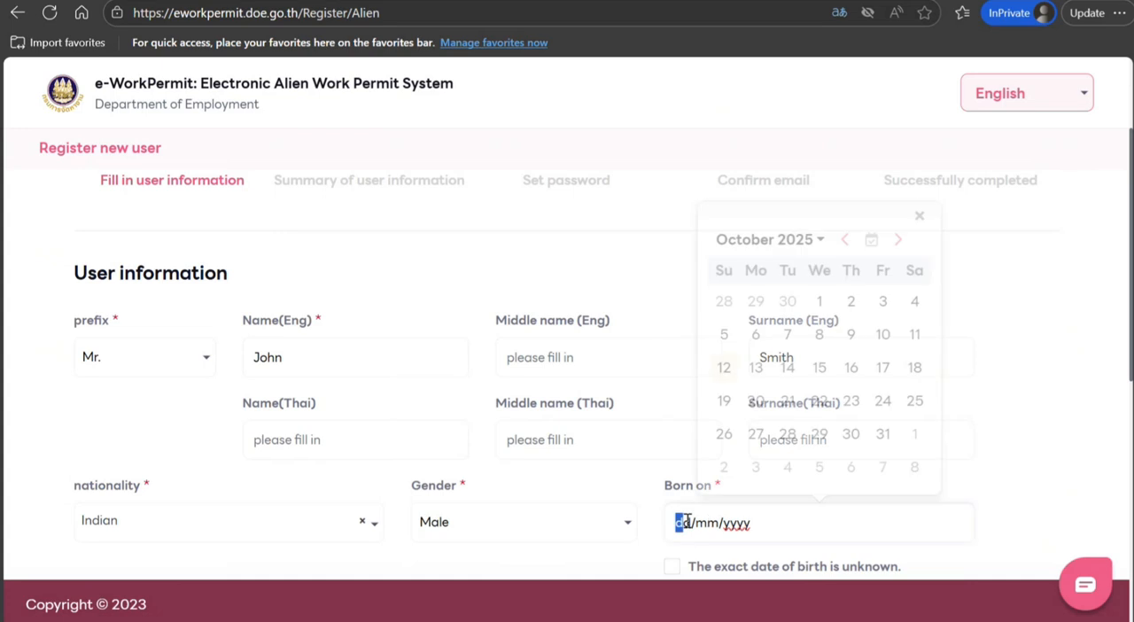
pyautogui.click(683, 521)
pyautogui.write('10/')
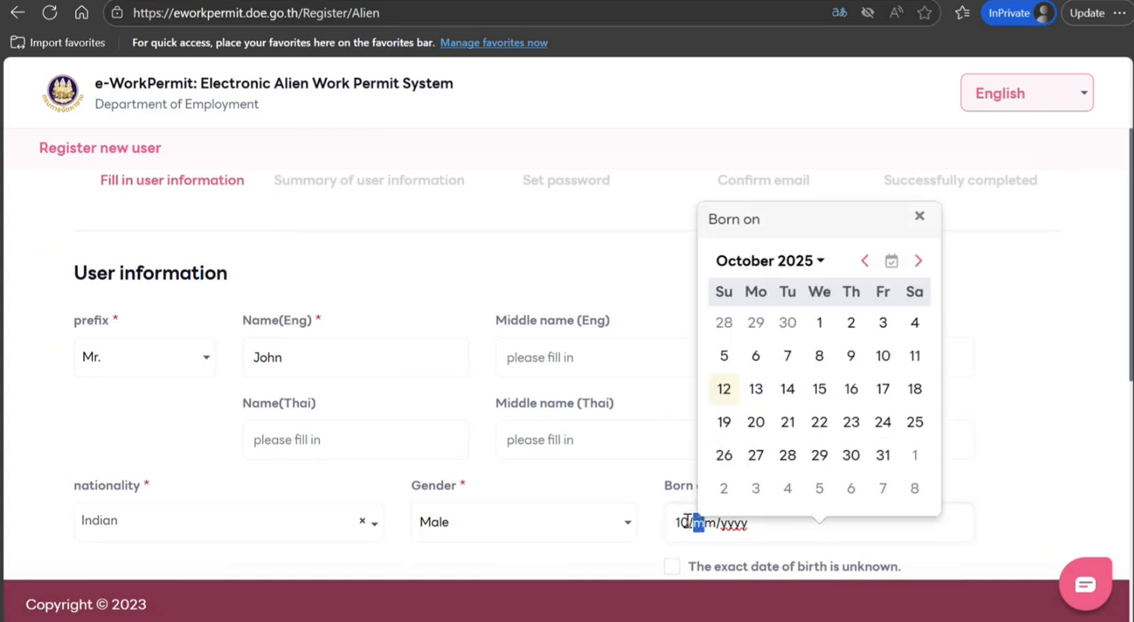
pyautogui.write('10/10/')
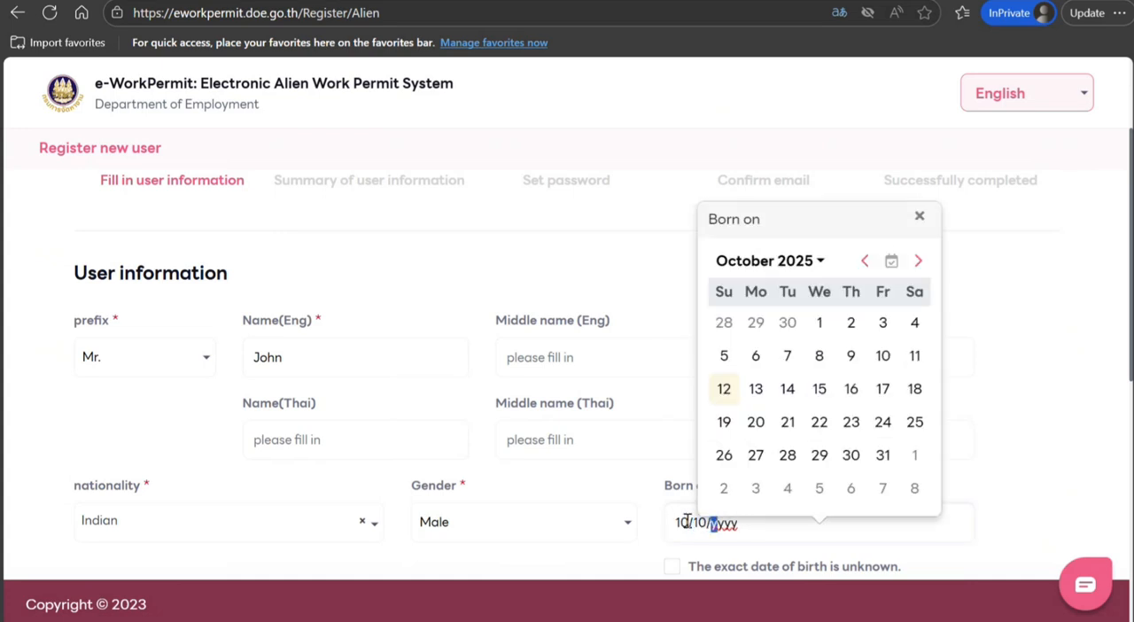
pyautogui.write('998')
pyautogui.click(1048, 369)
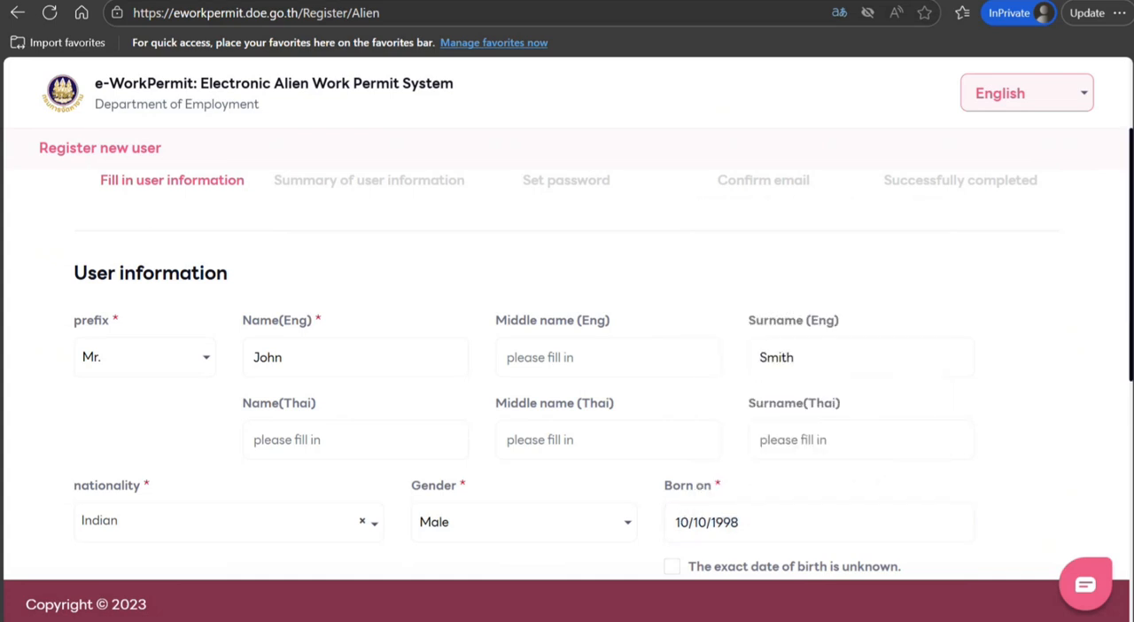
# Set the education level to Bachelor's degree and the work experience to 5, leaving the telephone blank
pyautogui.scroll(-3, 567, 355)
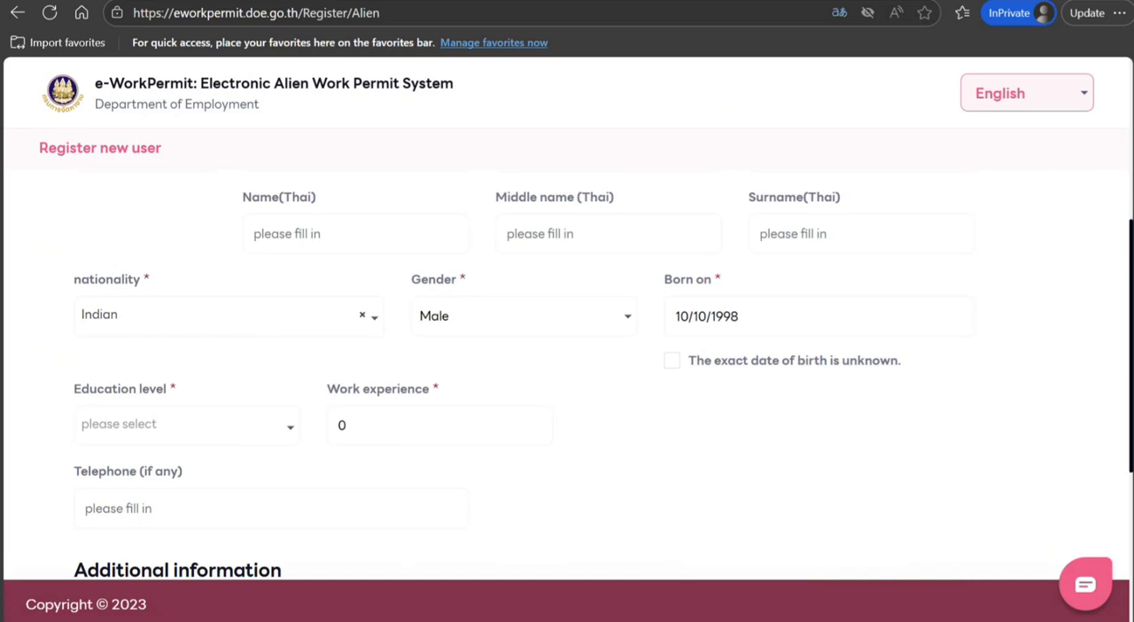
pyautogui.scroll(-1, 269, 402)
pyautogui.click(269, 403)
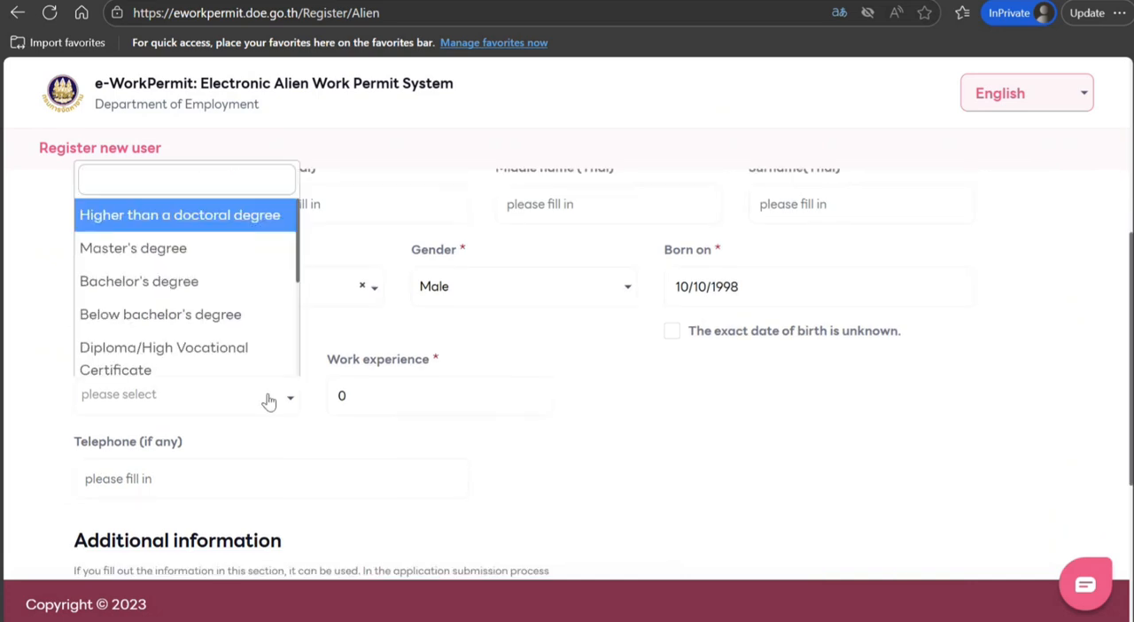
pyautogui.click(243, 285)
pyautogui.doubleClick(377, 398)
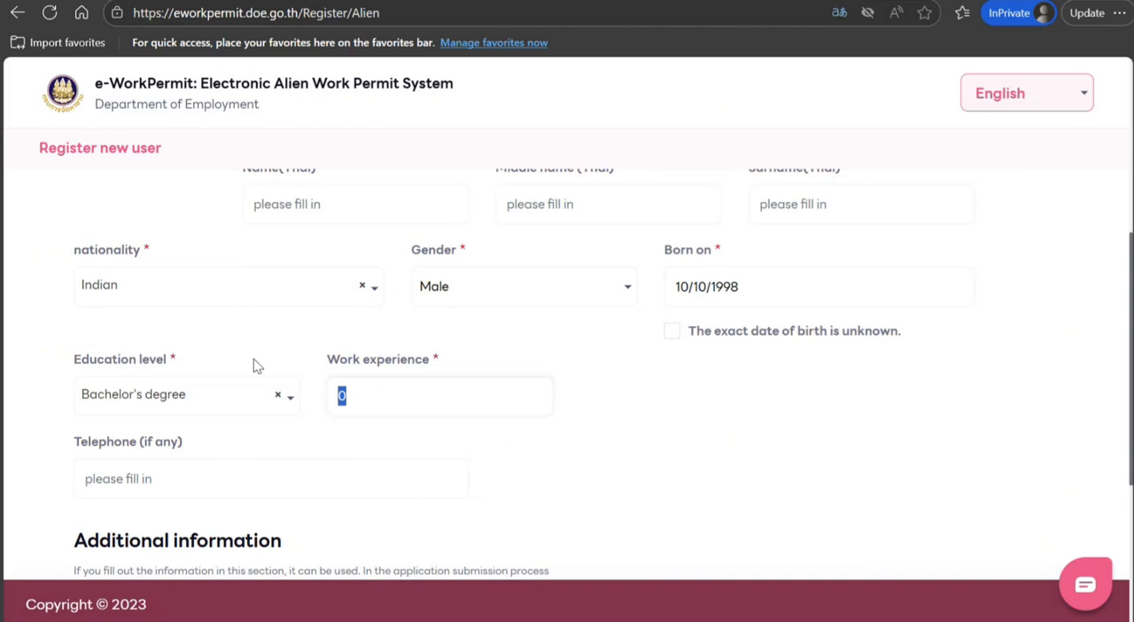
pyautogui.write('5')
pyautogui.click(453, 475)
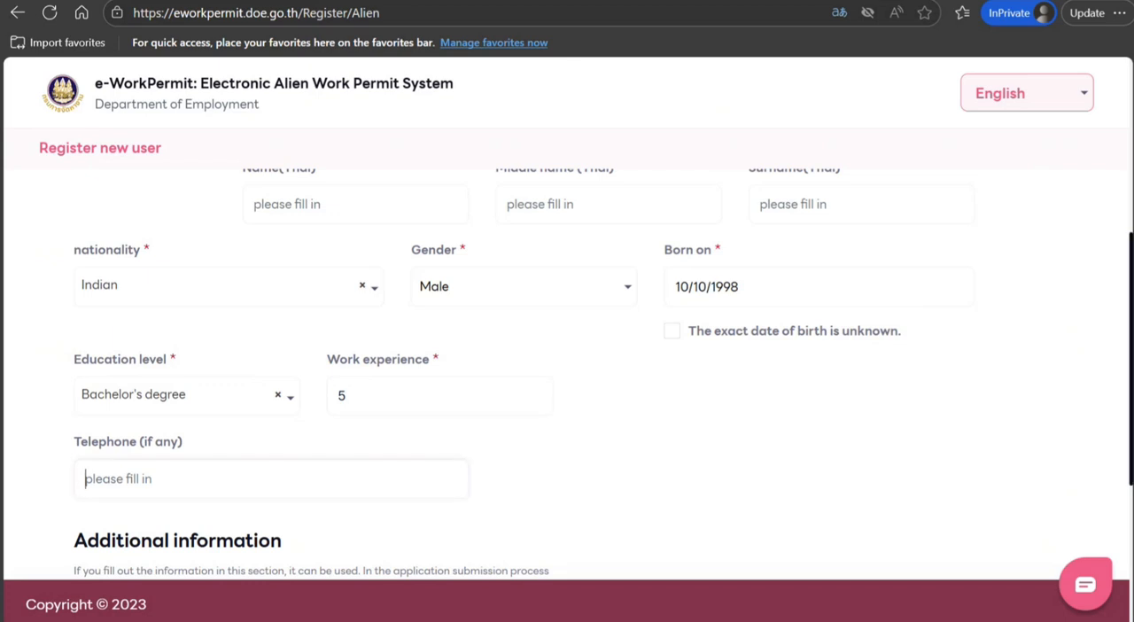
# Include the optional travel documents in the additional information and look over the fields they require
pyautogui.scroll(-3, 567, 372)
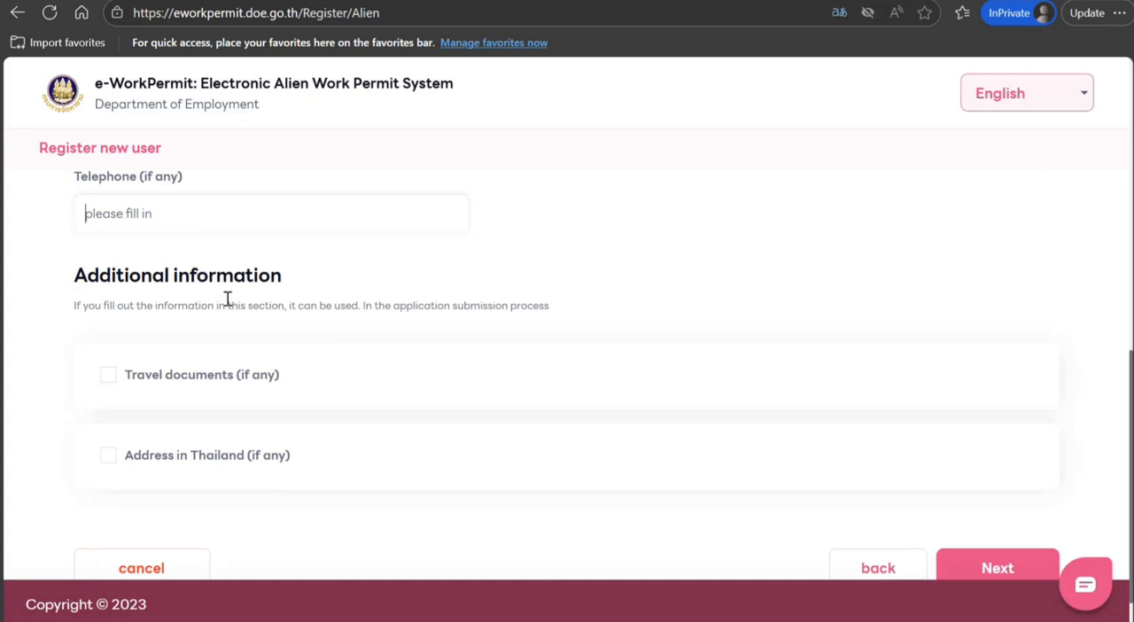
pyautogui.click(109, 377)
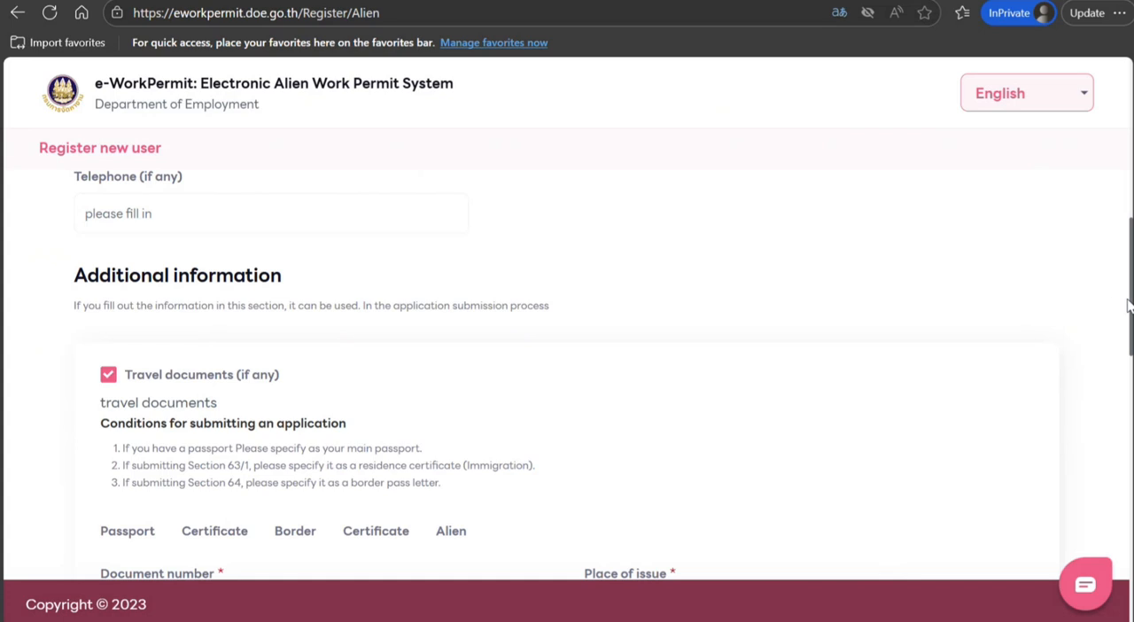
pyautogui.scroll(-2, 1128, 306)
pyautogui.scroll(-2, 567, 372)
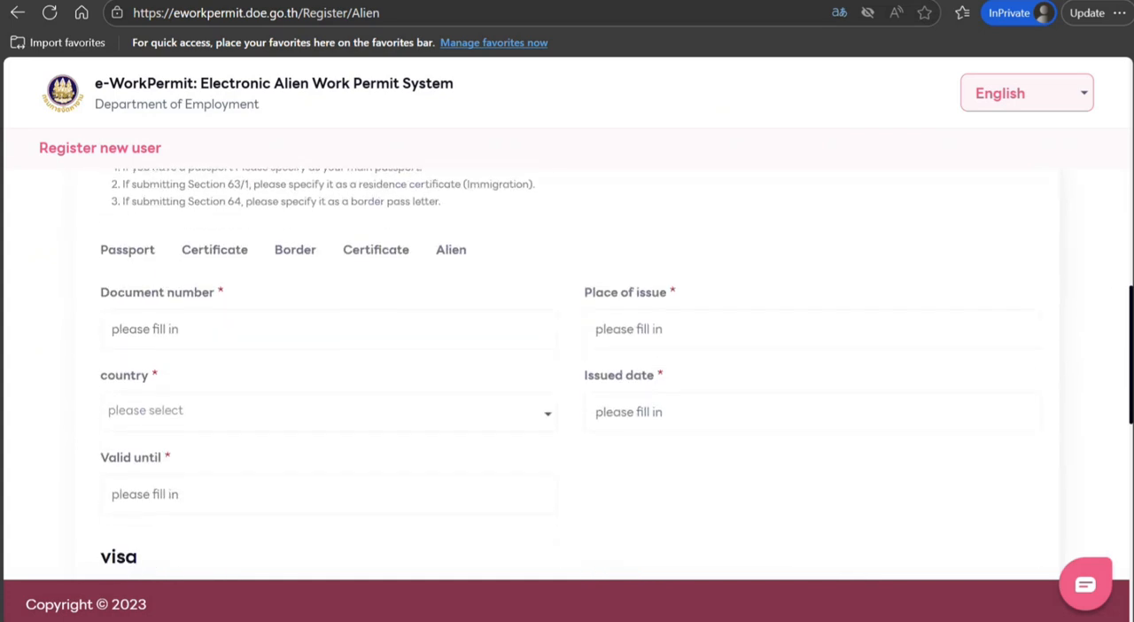
pyautogui.moveTo(1130, 372); pyautogui.dragTo(1130, 376)
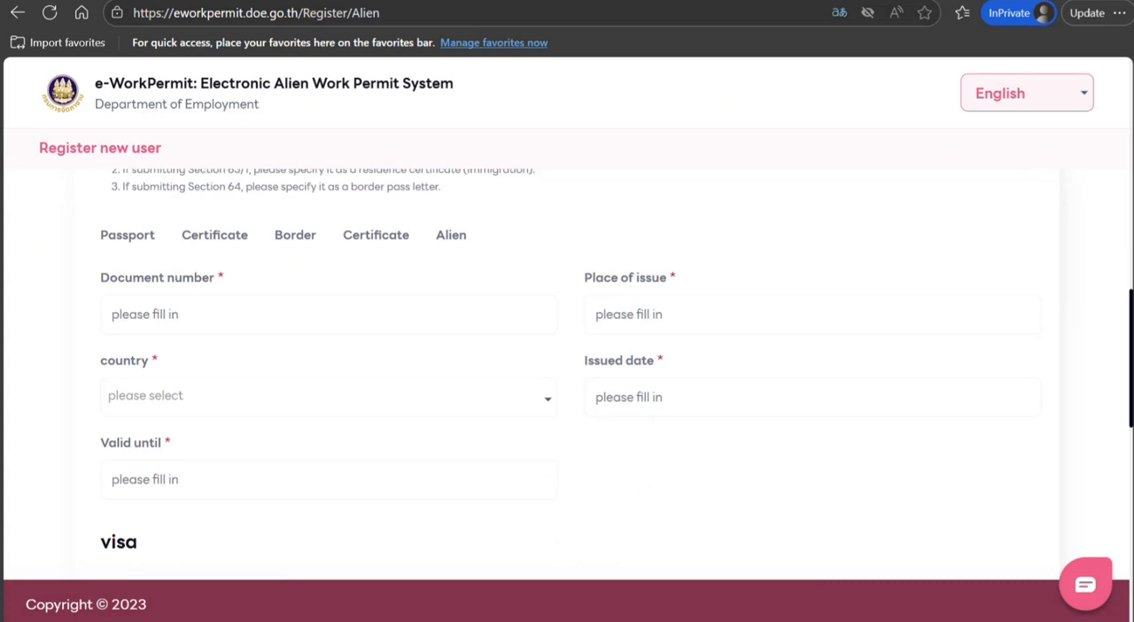
pyautogui.moveTo(1130, 376); pyautogui.dragTo(1033, 138)
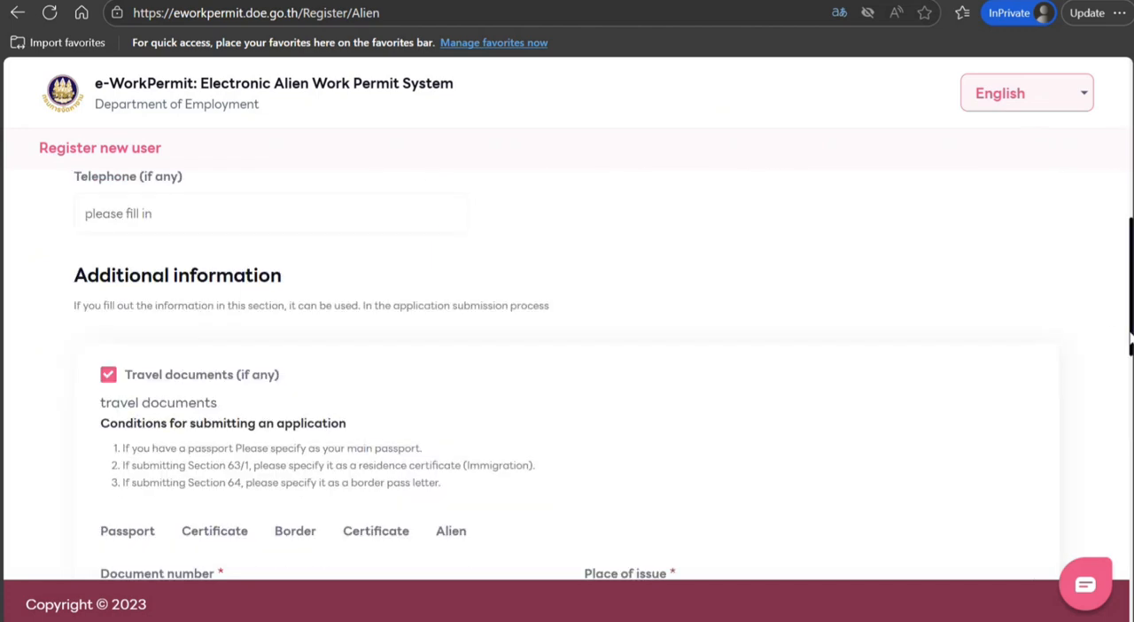
pyautogui.moveTo(1127, 332); pyautogui.dragTo(1112, 164)
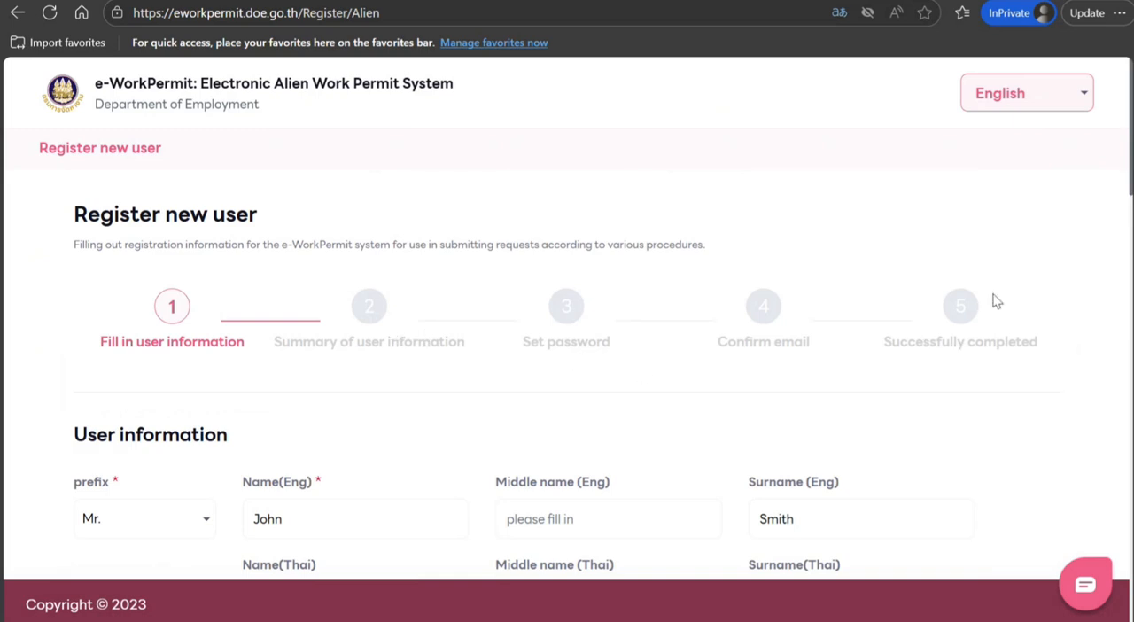
# Enter the passport number as the document number in the travel documents section
pyautogui.moveTo(1131, 139); pyautogui.dragTo(1130, 377)
pyautogui.click(293, 319)
pyautogui.press('Tab')
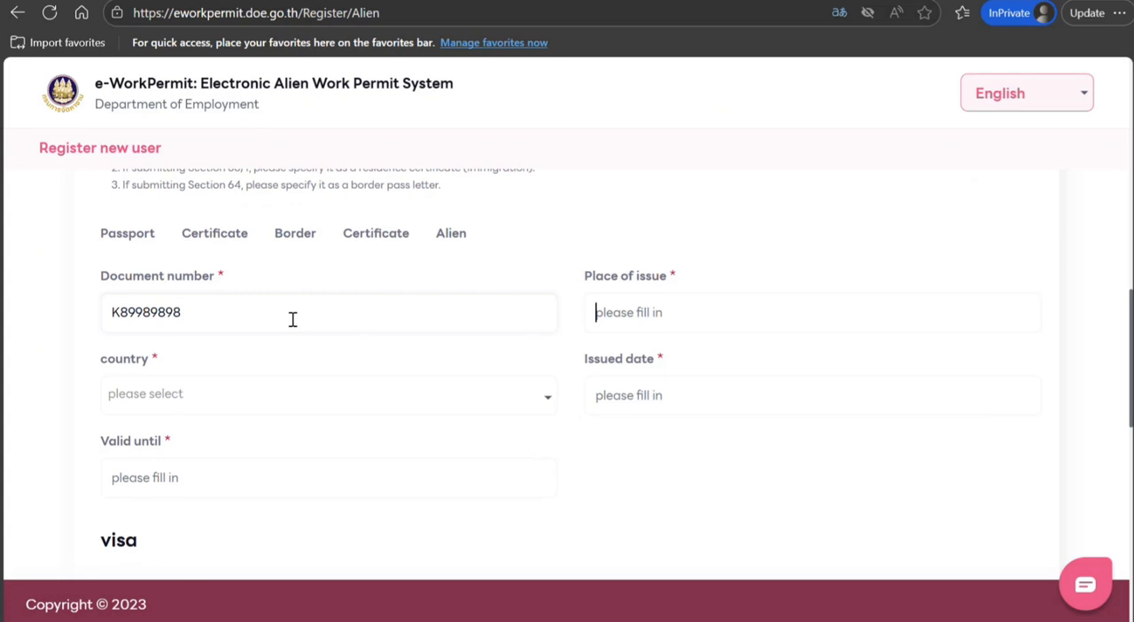
# Enter New Delhi as the travel document's place of issue and choose India as its country
pyautogui.write('Ne')
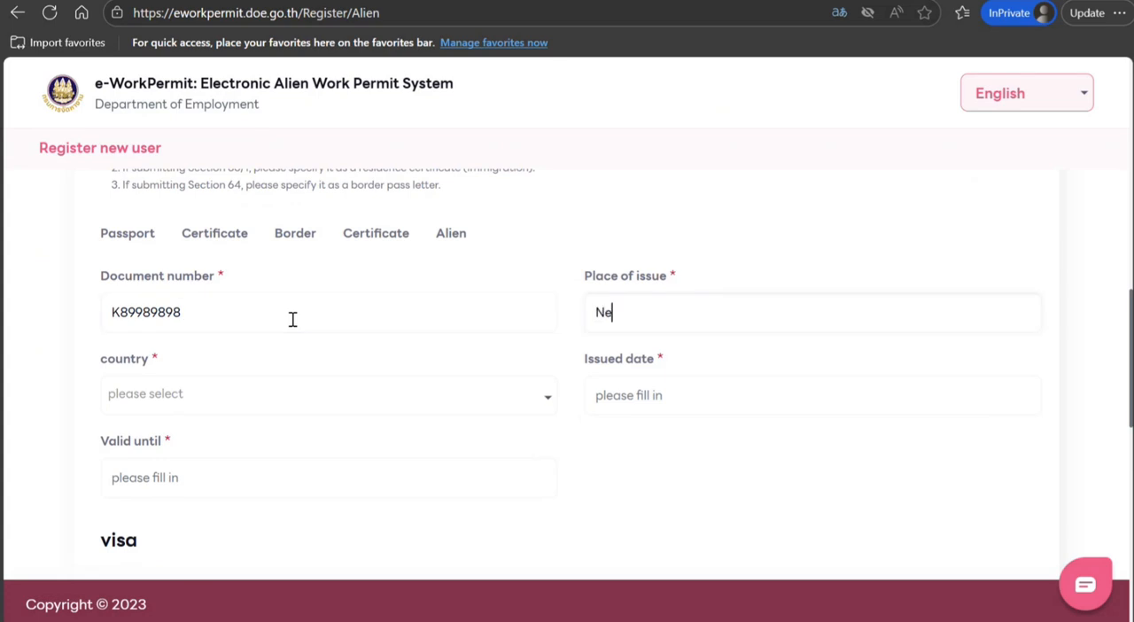
pyautogui.write('w Delhi')
pyautogui.press('Tab')
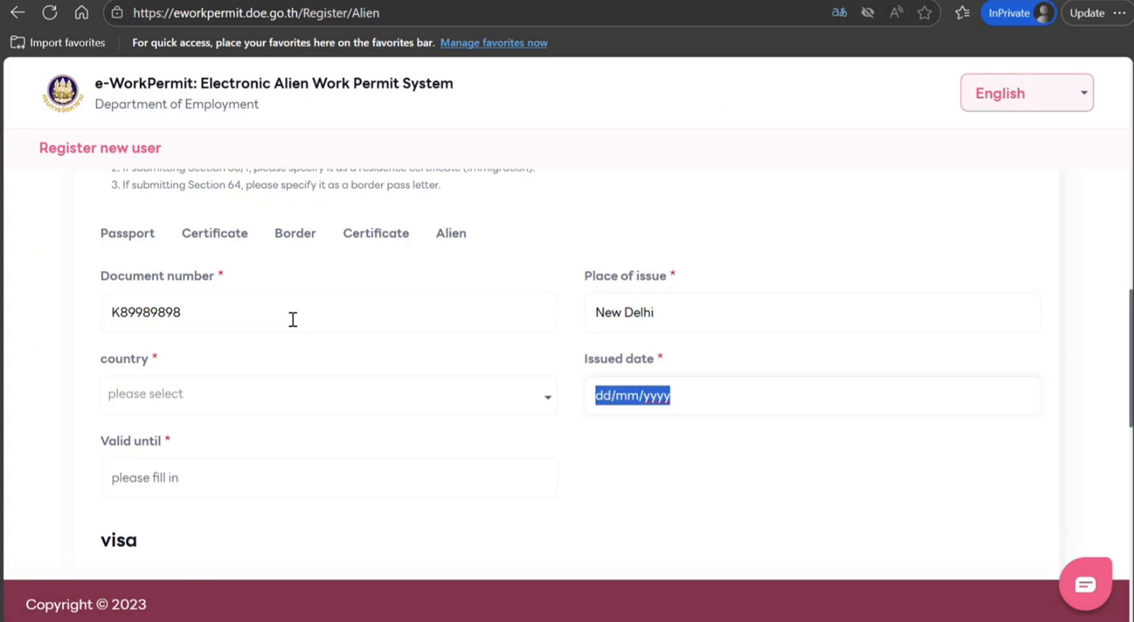
pyautogui.click(293, 405)
pyautogui.write('in')
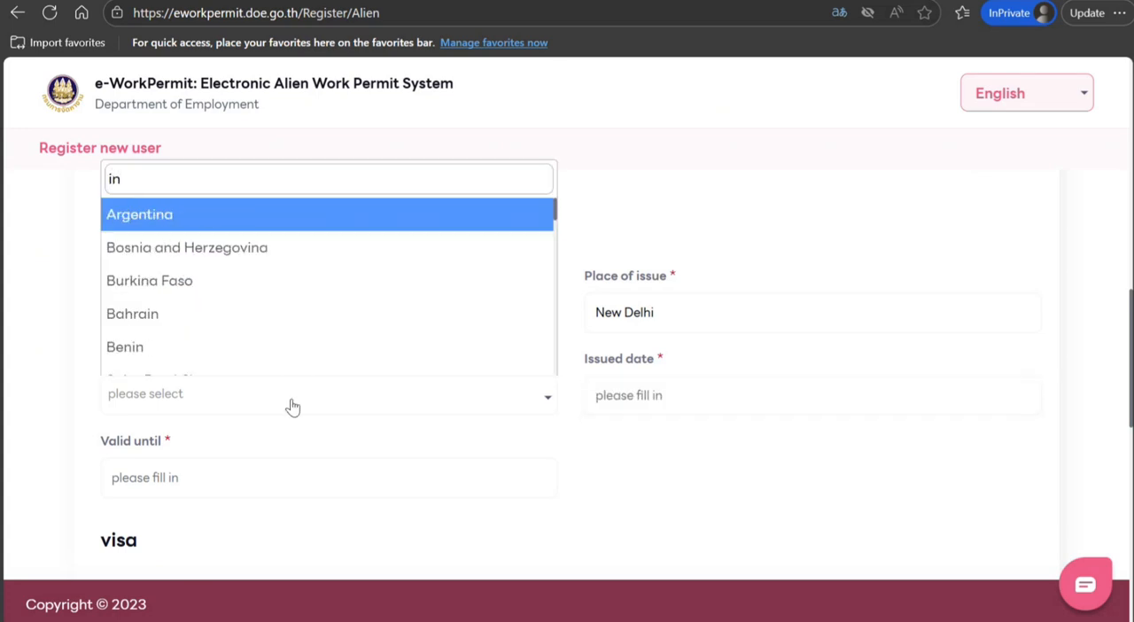
pyautogui.write('di')
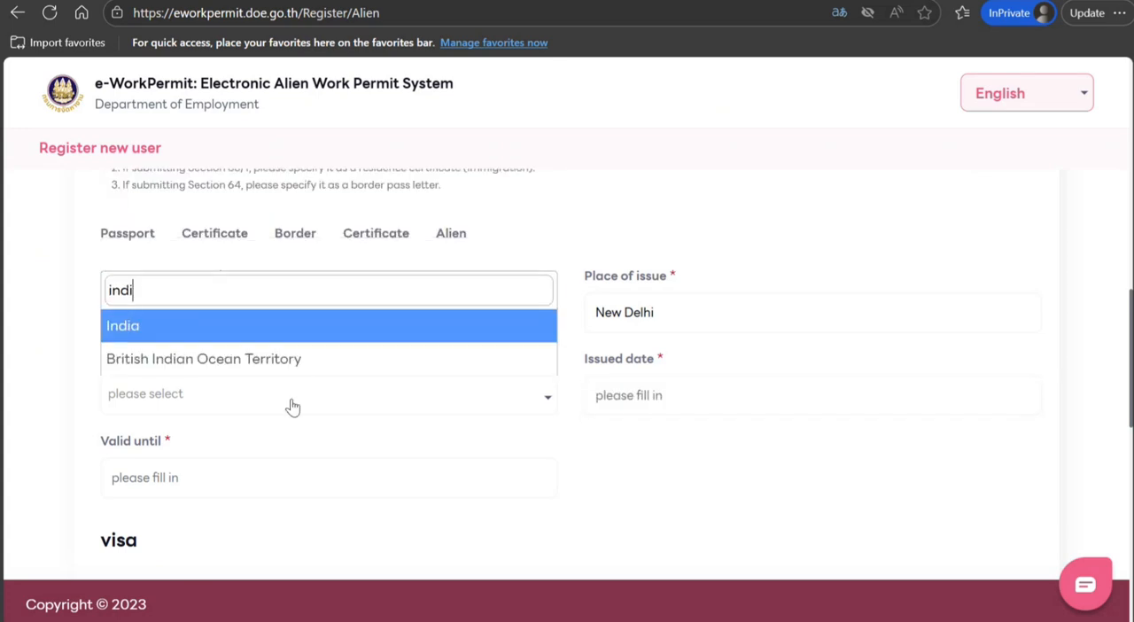
pyautogui.click(225, 327)
# Set the travel document's issued date to 10/10/2022 and its valid until date to 10/10/2032
pyautogui.click(653, 394)
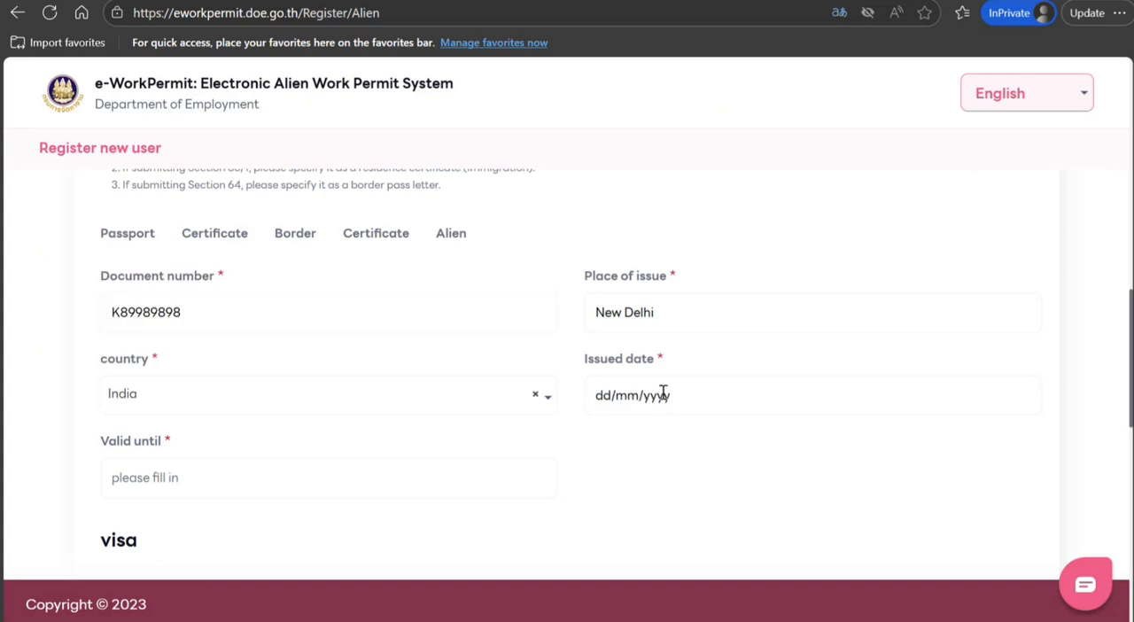
pyautogui.click(602, 395)
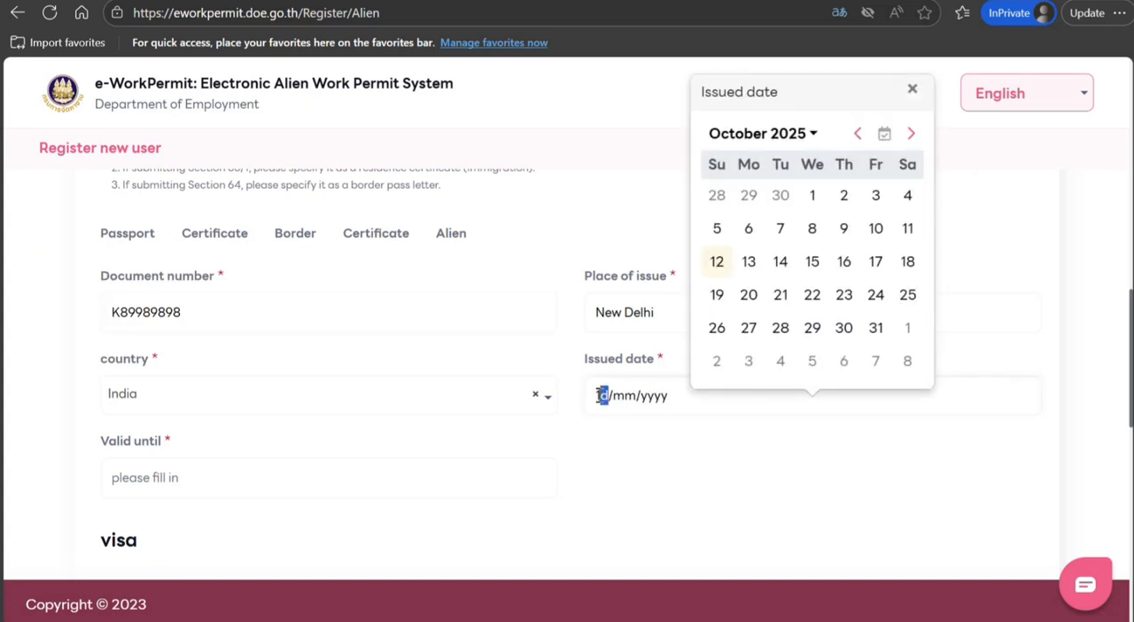
pyautogui.write('10/10/2022')
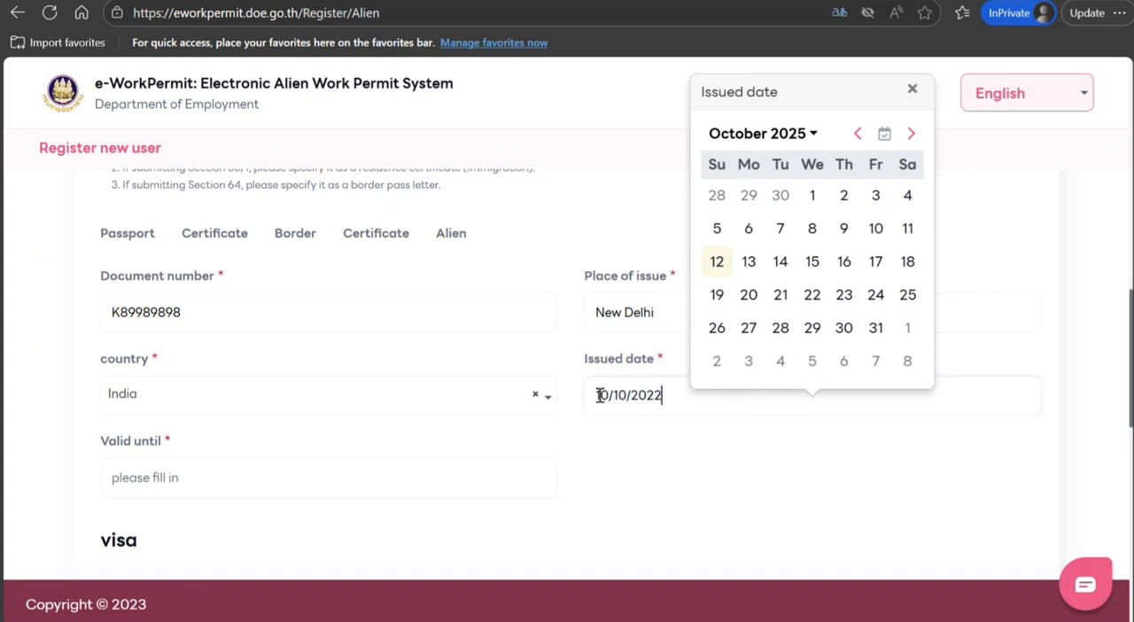
pyautogui.click(446, 477)
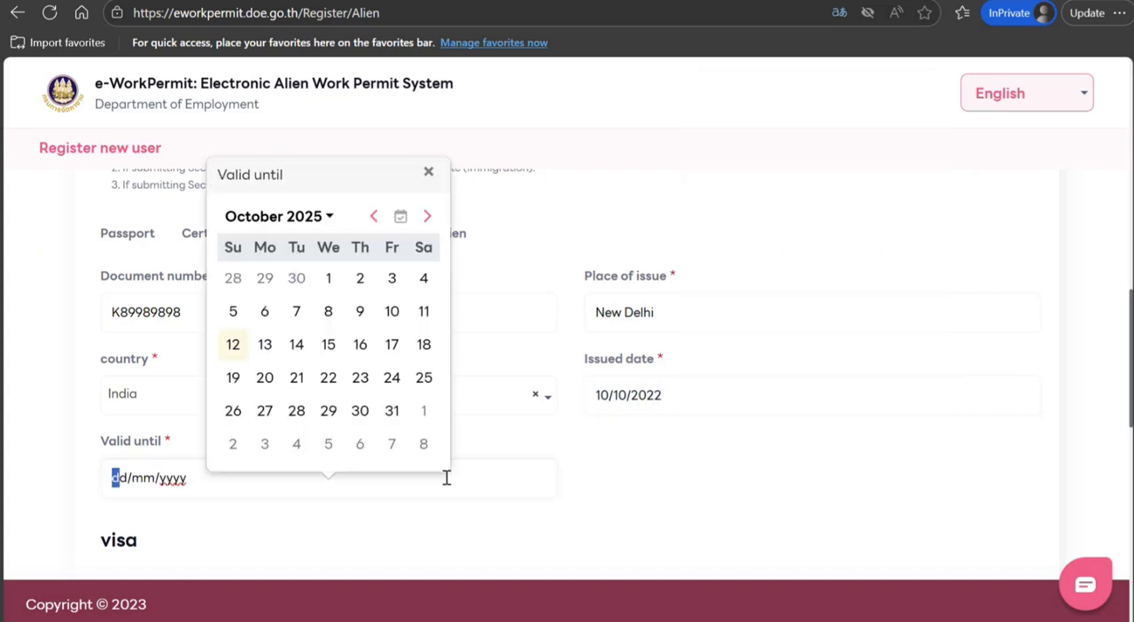
pyautogui.write('10/1')
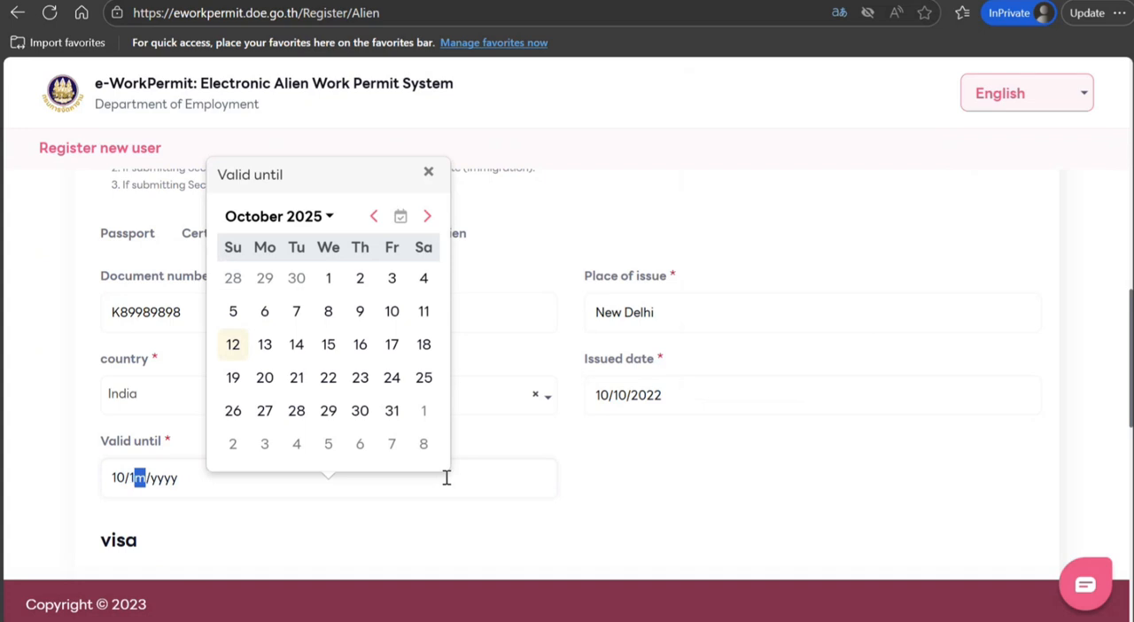
pyautogui.write('0/203')
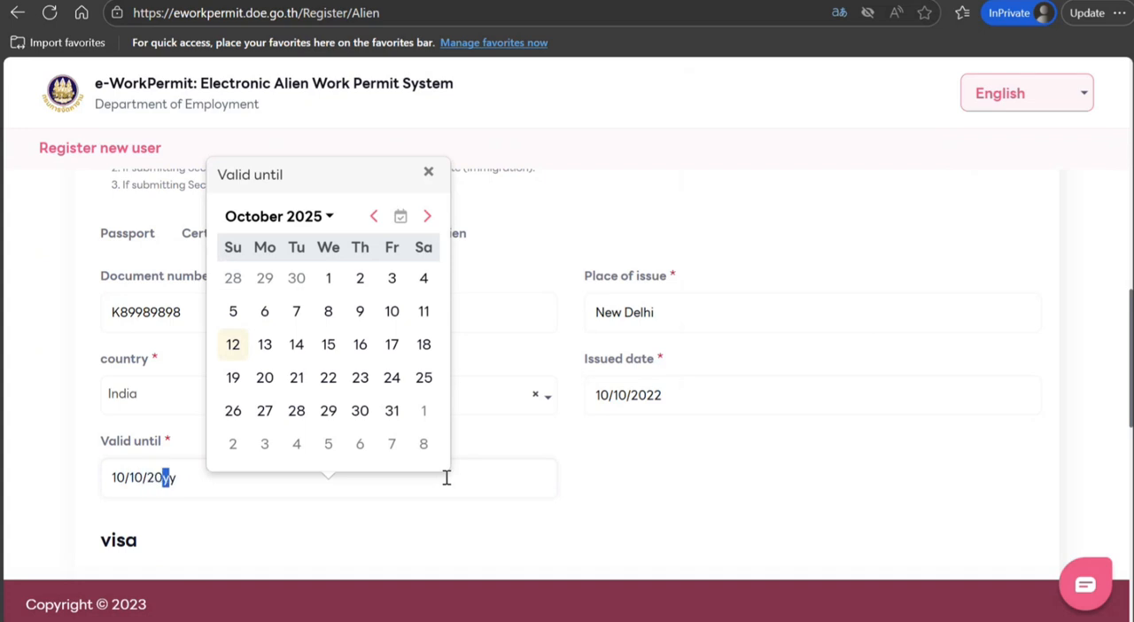
pyautogui.write('2')
pyautogui.click(895, 422)
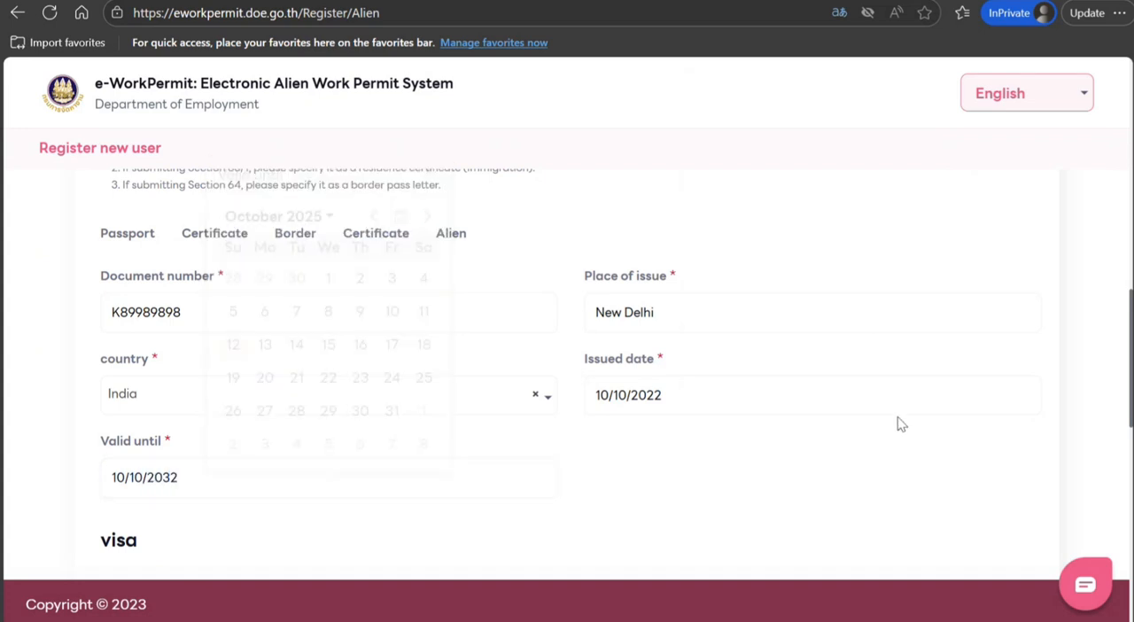
pyautogui.scroll(-4, 1130, 368)
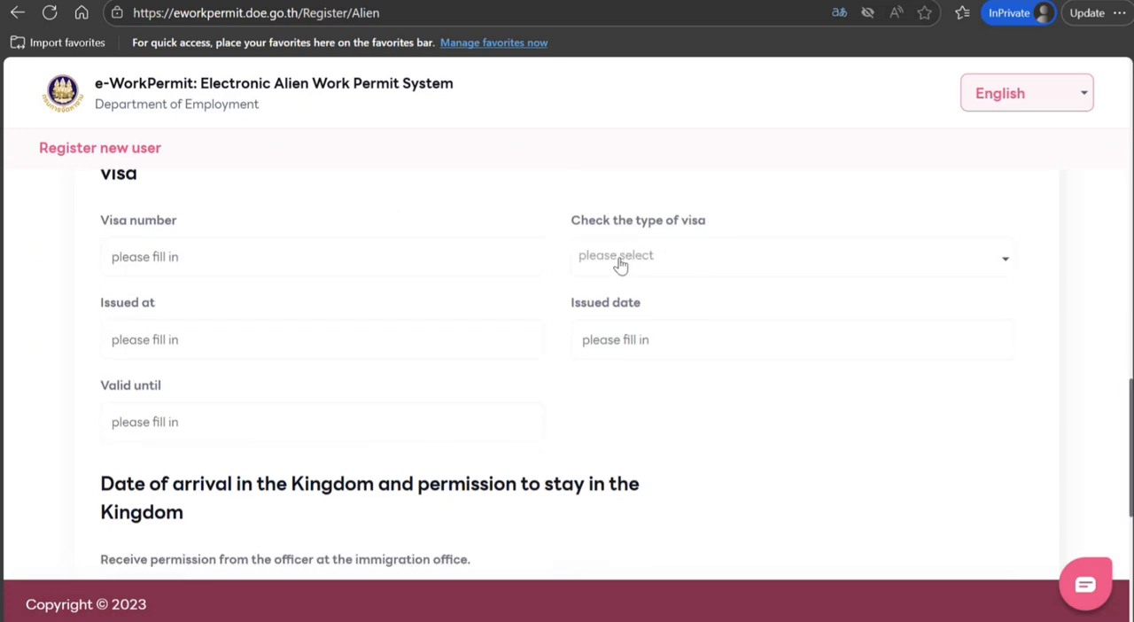
pyautogui.click(622, 263)
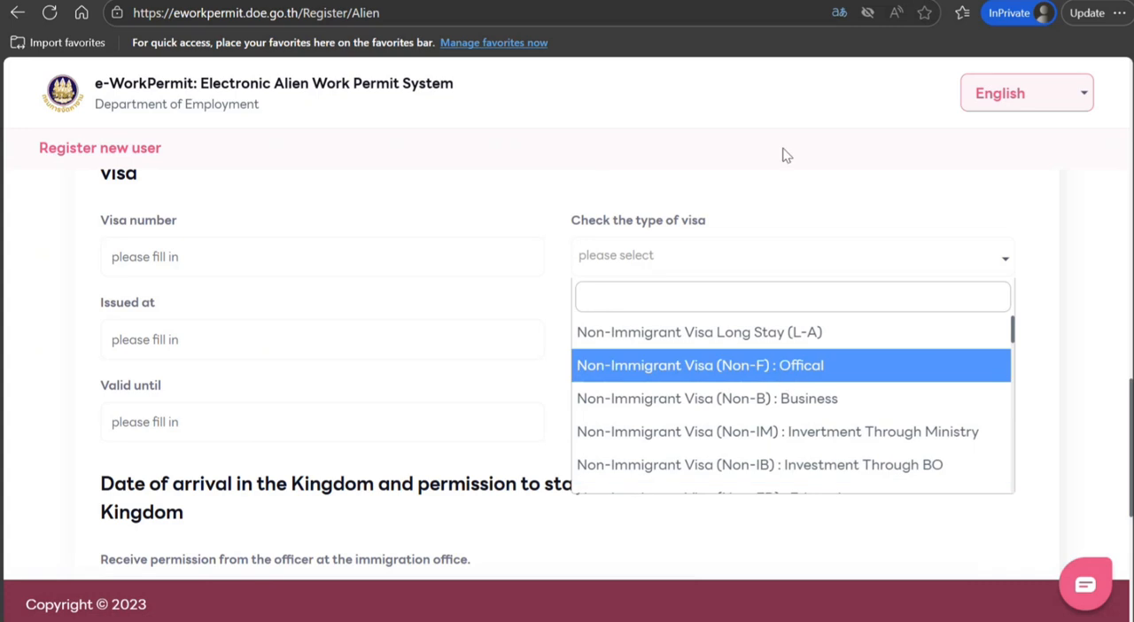
pyautogui.click(640, 235)
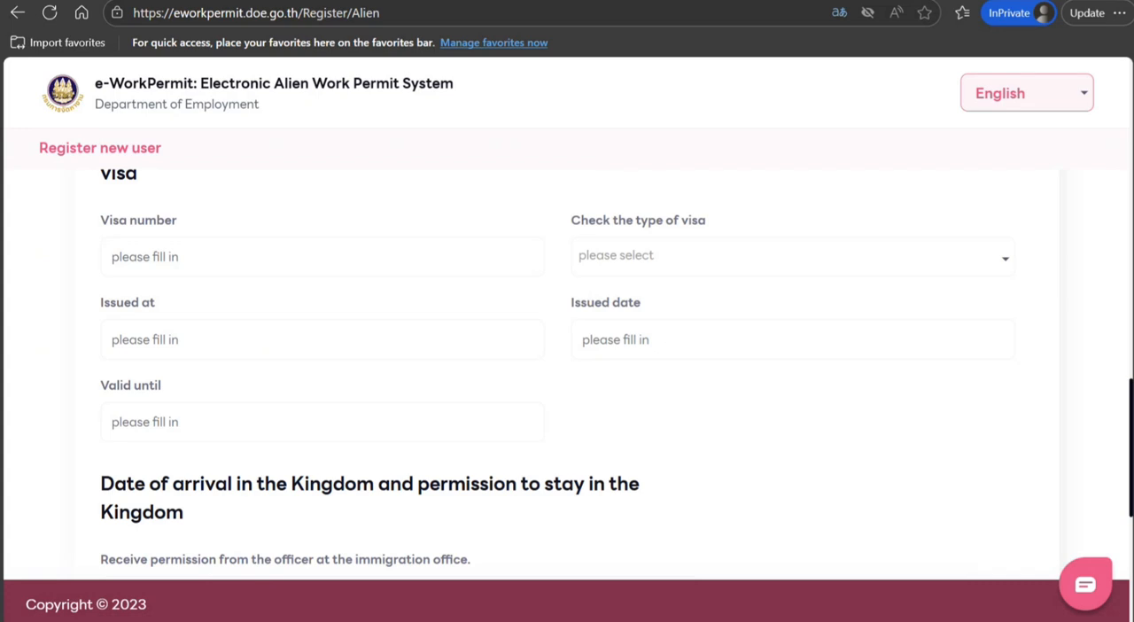
# Choose Suvarnabhumi Airport as the immigration office granting permission and set the date of arrival in the kingdom to 10/12/2025
pyautogui.scroll(-3, 640, 404)
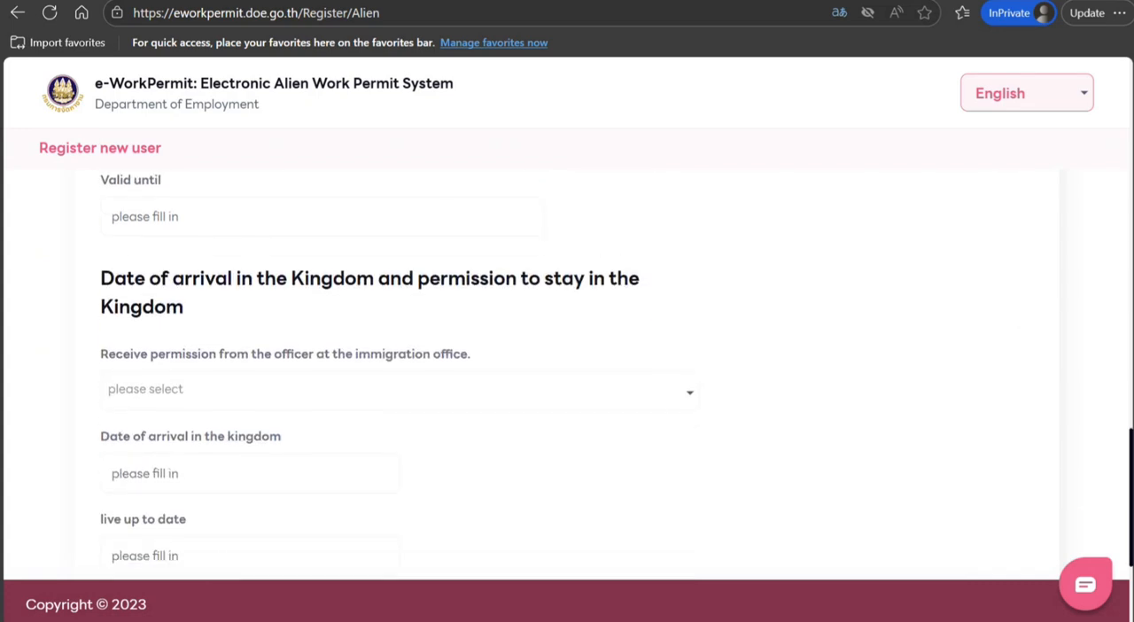
pyautogui.click(447, 394)
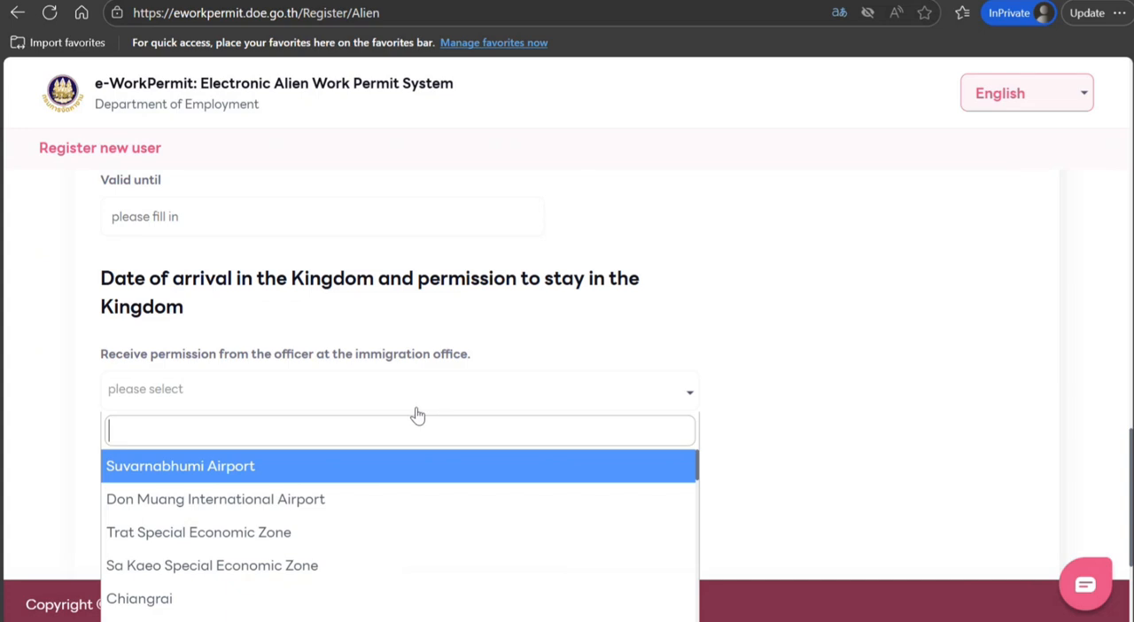
pyautogui.click(335, 477)
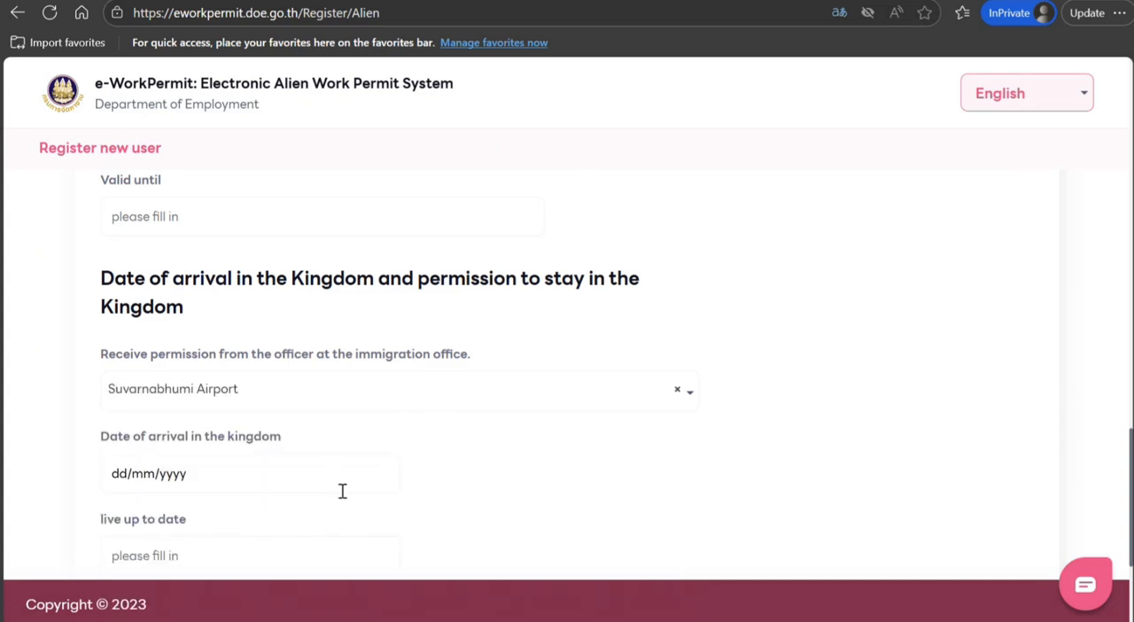
pyautogui.click(126, 474)
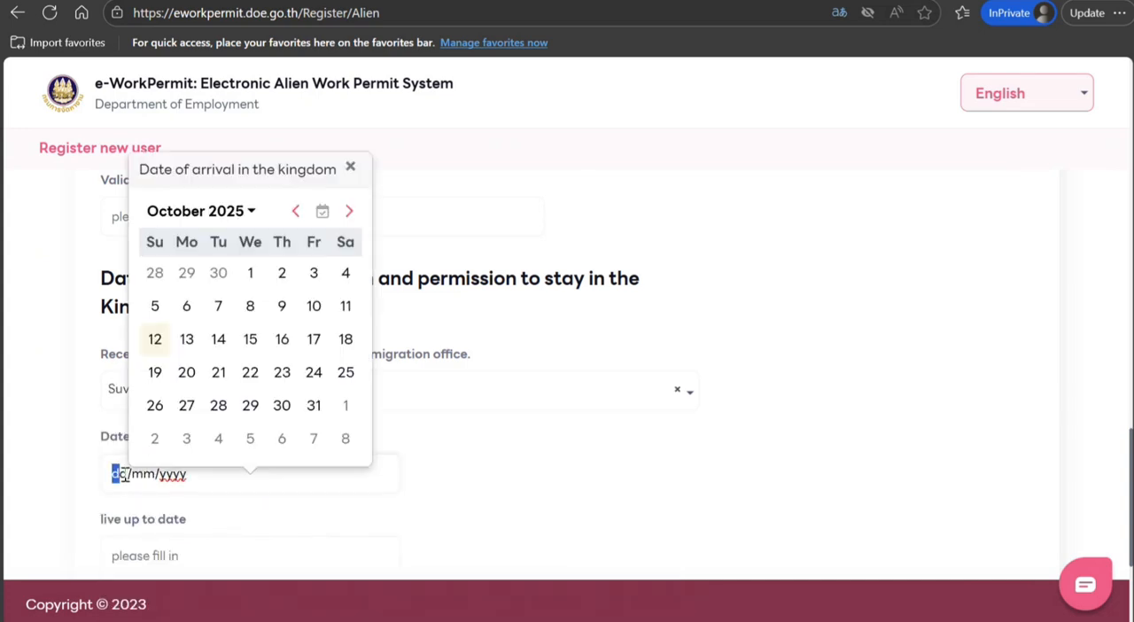
pyautogui.write('10/12/2025')
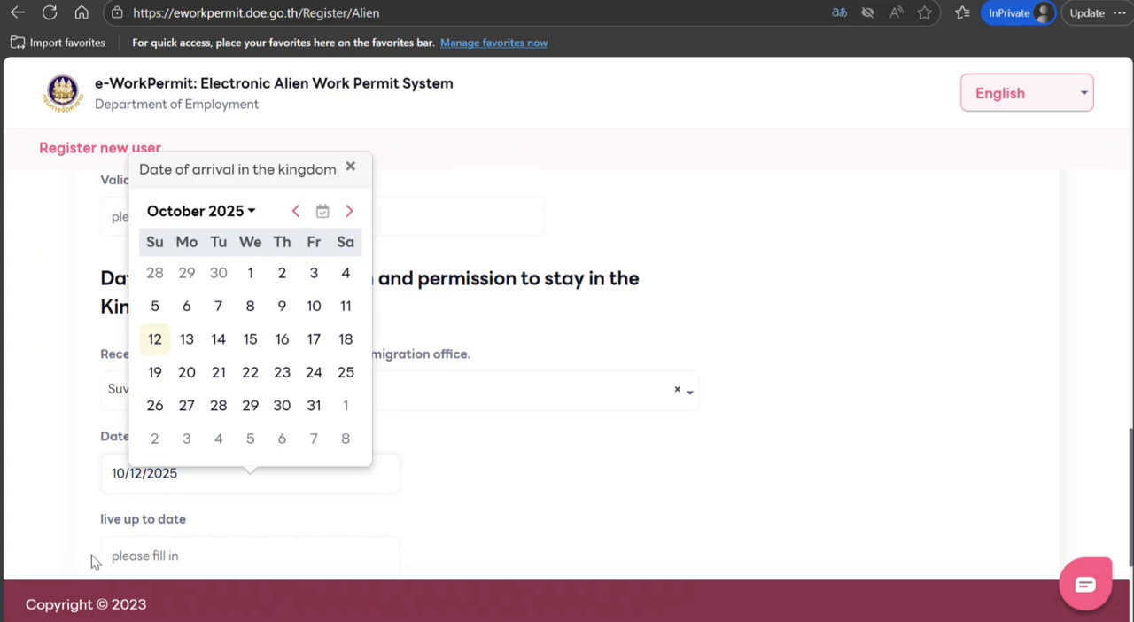
# Set the live up to date for the permitted stay in the kingdom to 10/10/2027
pyautogui.click(149, 558)
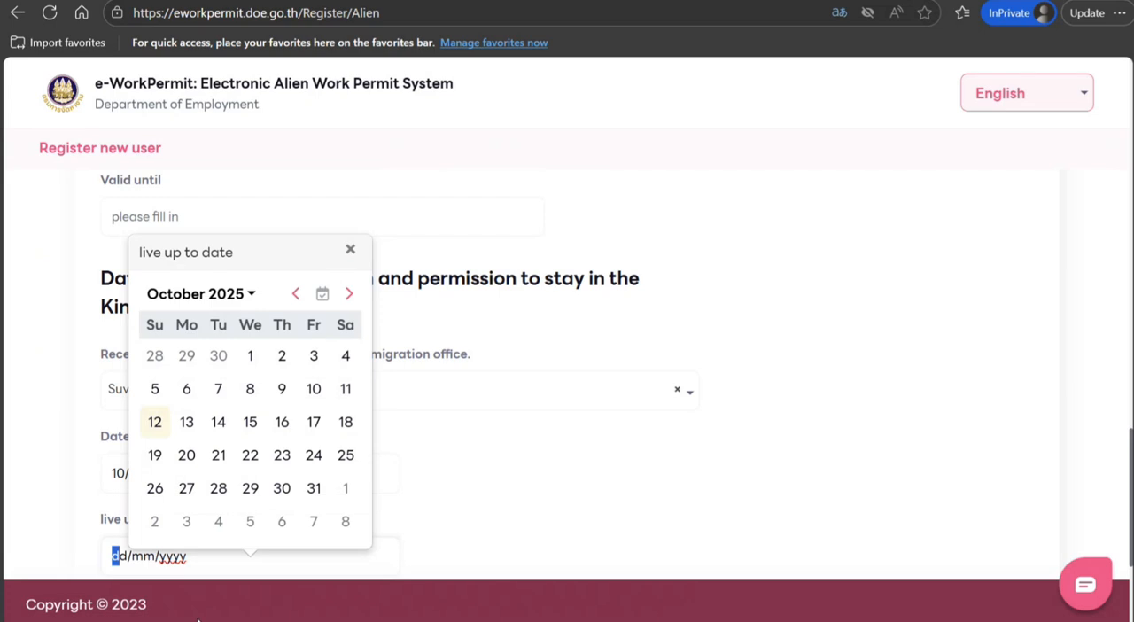
pyautogui.write('1')
pyautogui.write('0/10/')
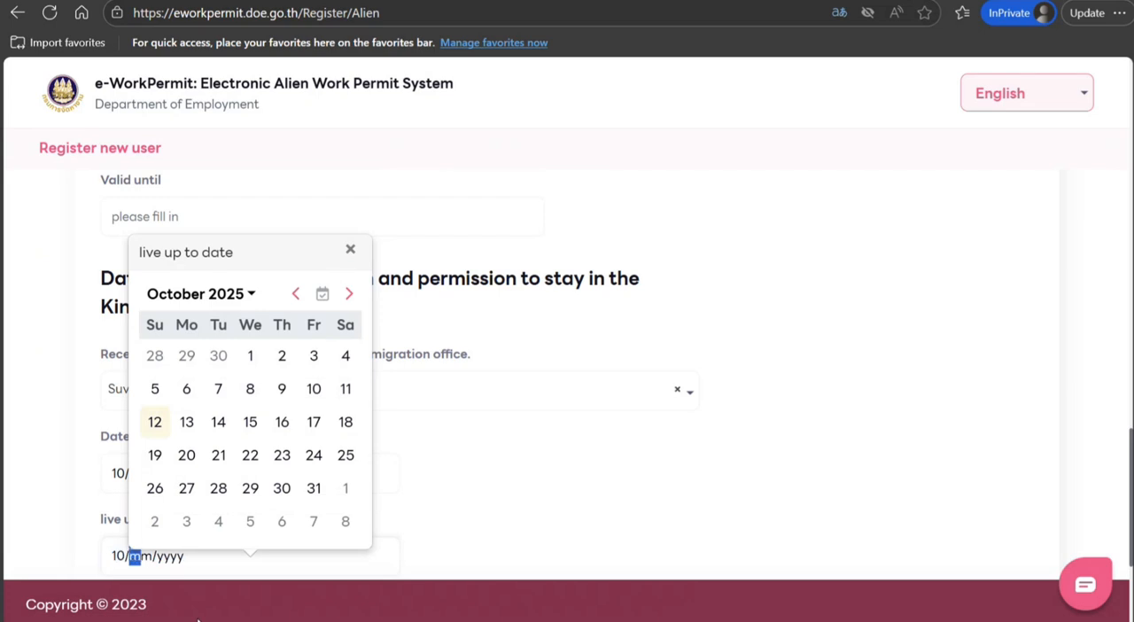
pyautogui.write('2027')
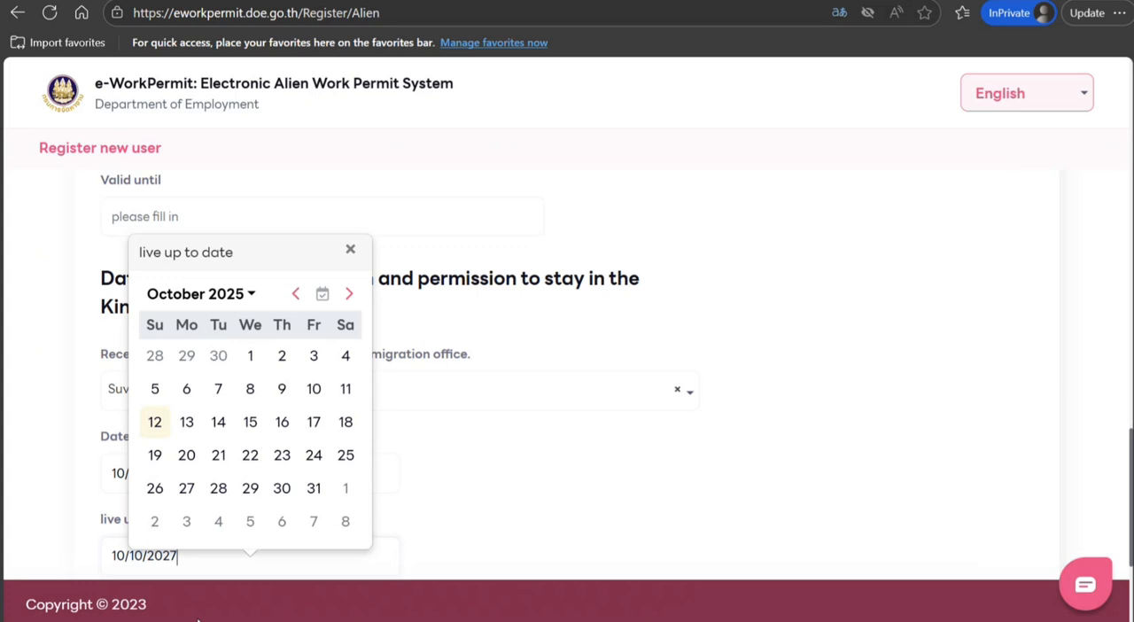
pyautogui.click(679, 517)
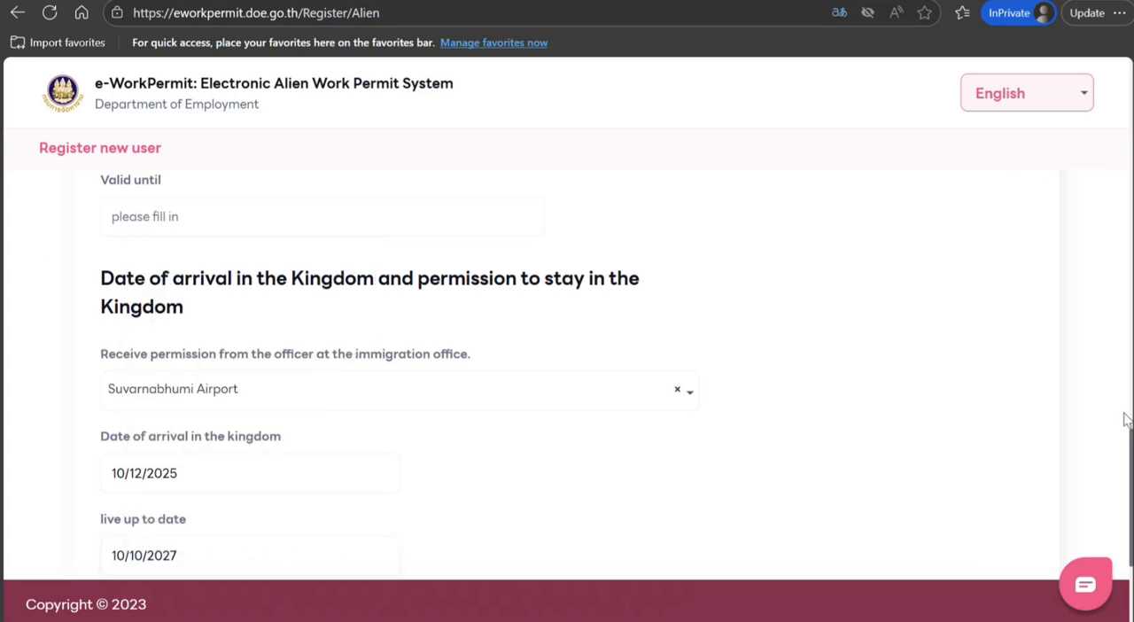
# Proceed to the summary of user information without adding an address in Thailand
pyautogui.moveTo(1131, 441); pyautogui.dragTo(1132, 497)
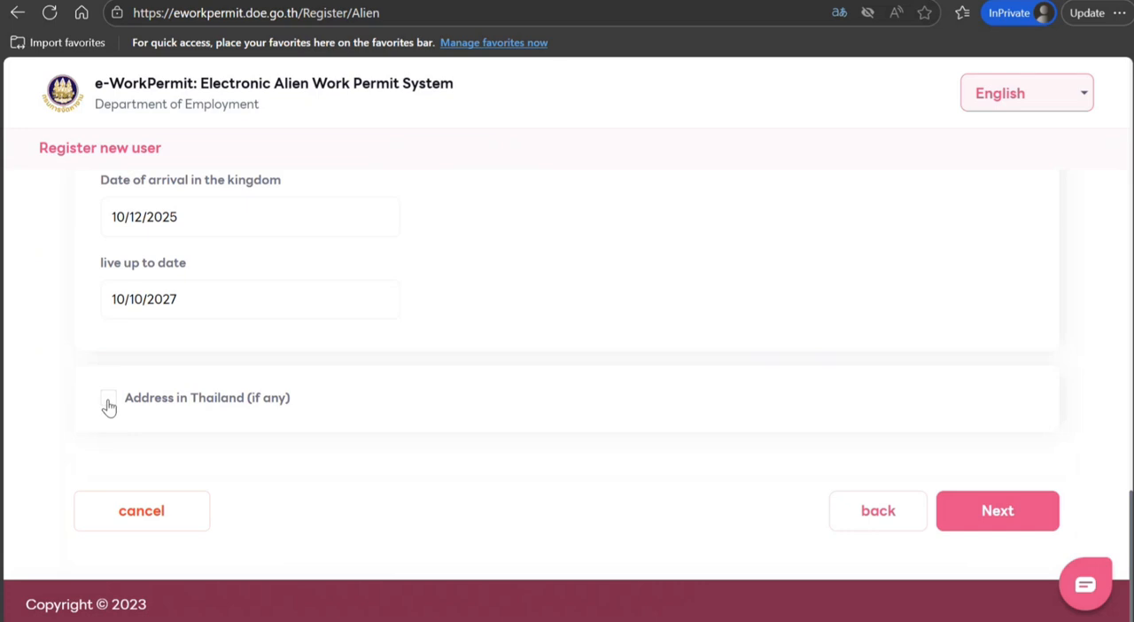
pyautogui.click(973, 520)
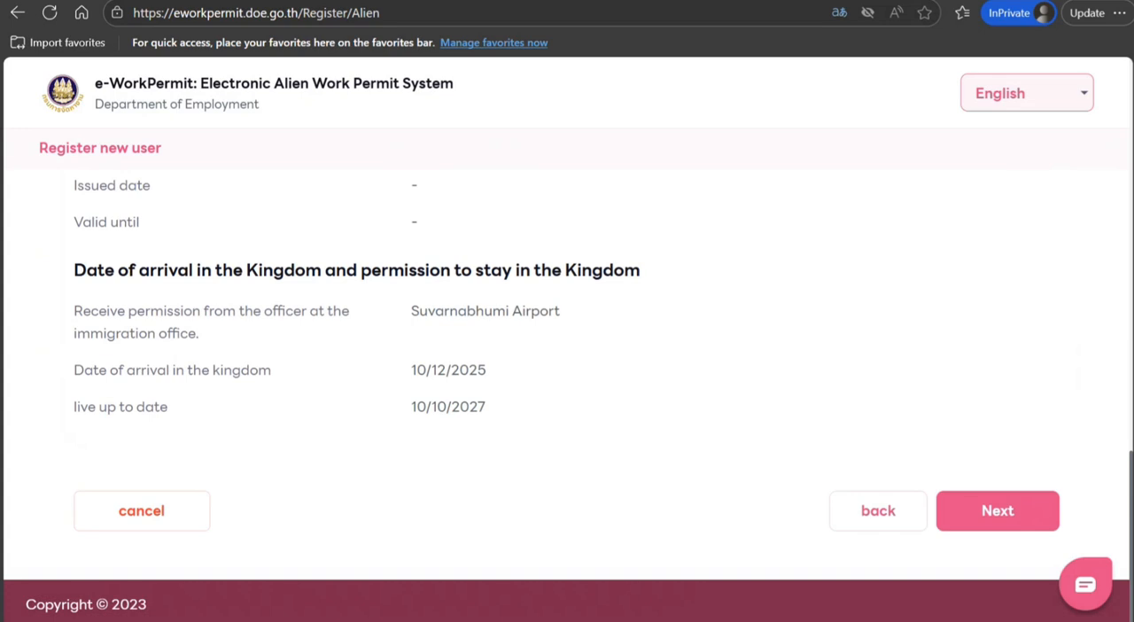
# Review the summary of the entered user information and continue to the password setup
pyautogui.scroll(5, 1088, 356)
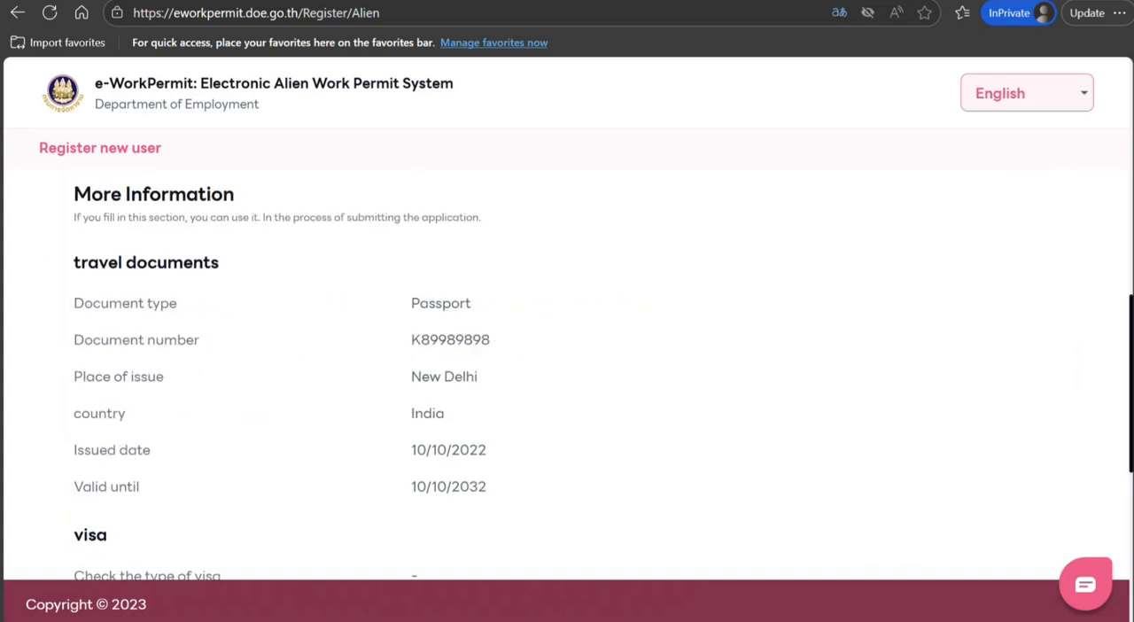
pyautogui.moveTo(1129, 323); pyautogui.dragTo(1131, 474)
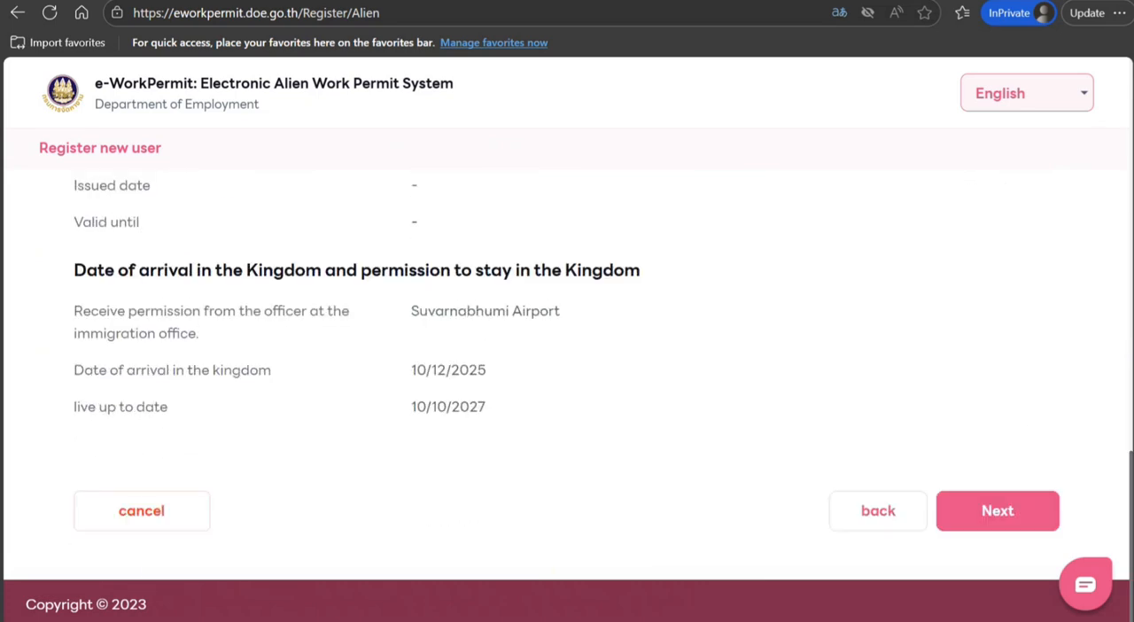
pyautogui.click(1019, 518)
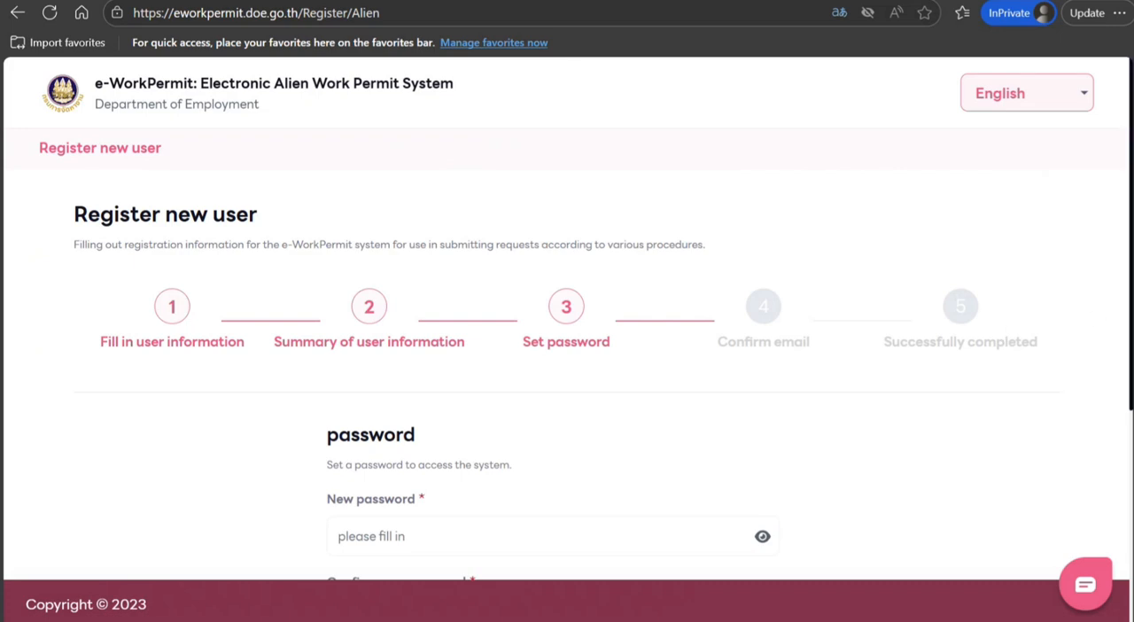
pyautogui.moveTo(1132, 310); pyautogui.dragTo(1068, 372)
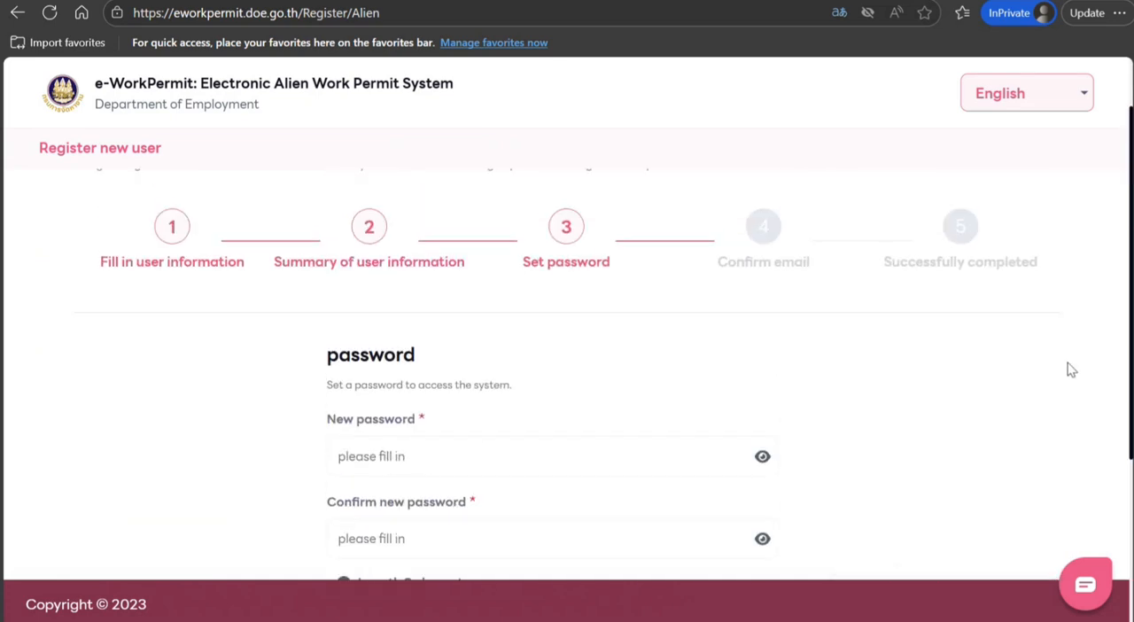